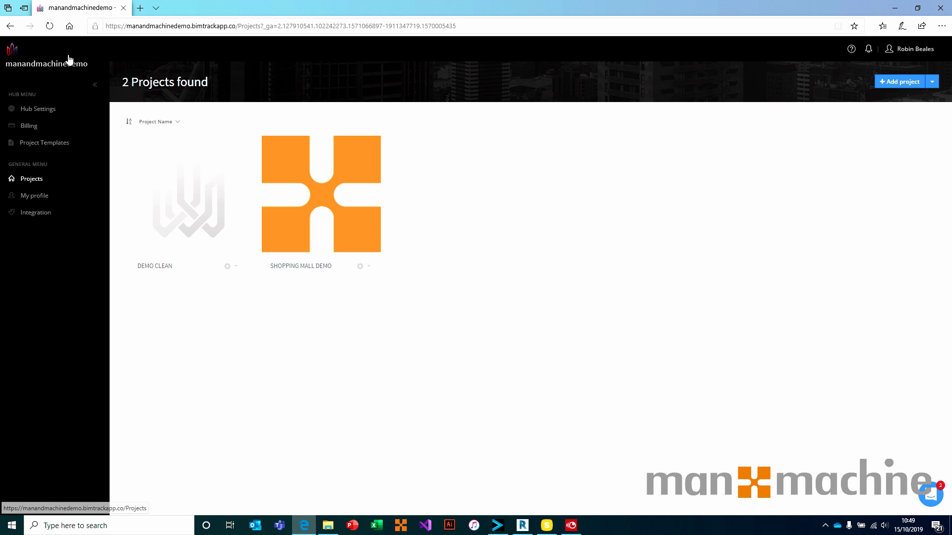
# Start a new project named 'Temporary Project' on the BIM Track template, keeping the default avatar.
pyautogui.click(907, 82)
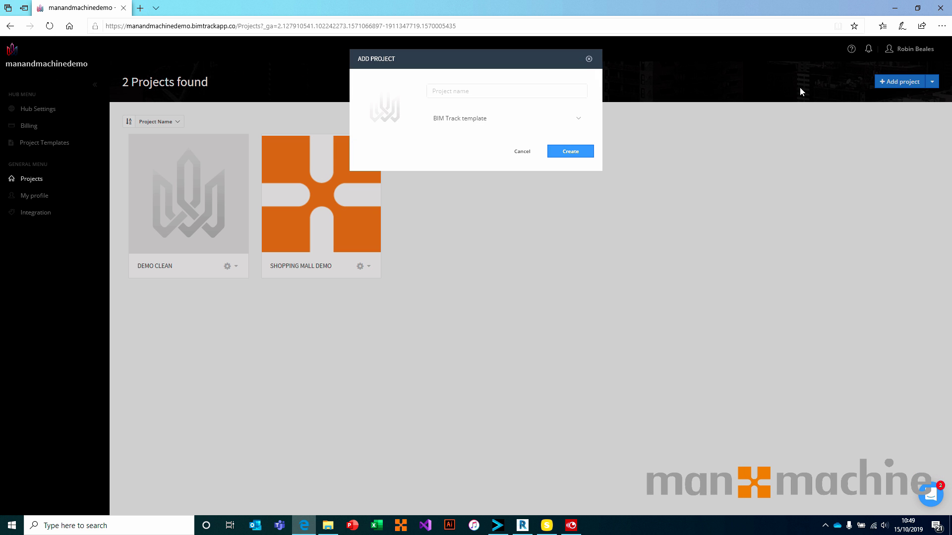
pyautogui.click(455, 90)
pyautogui.write('Temporary Project')
pyautogui.moveTo(381, 102)
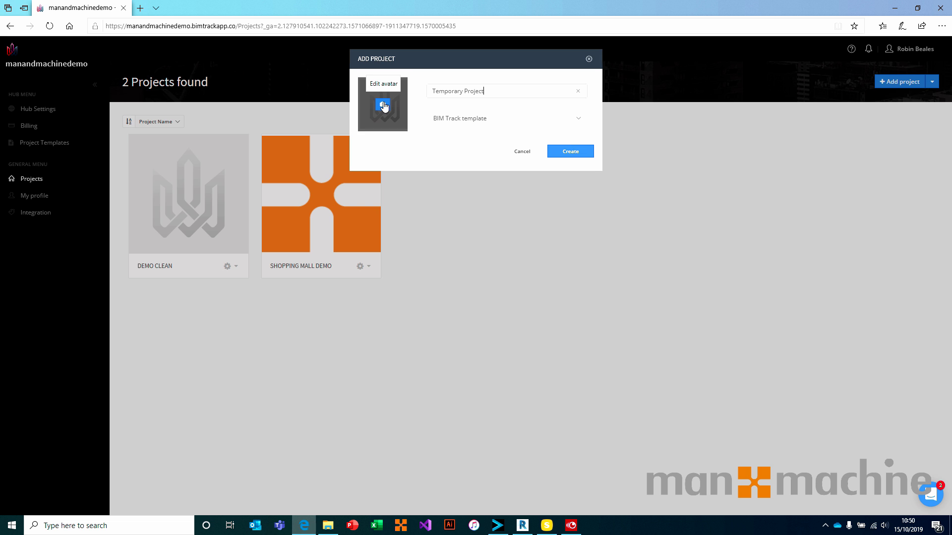
pyautogui.click(385, 106)
pyautogui.click(401, 237)
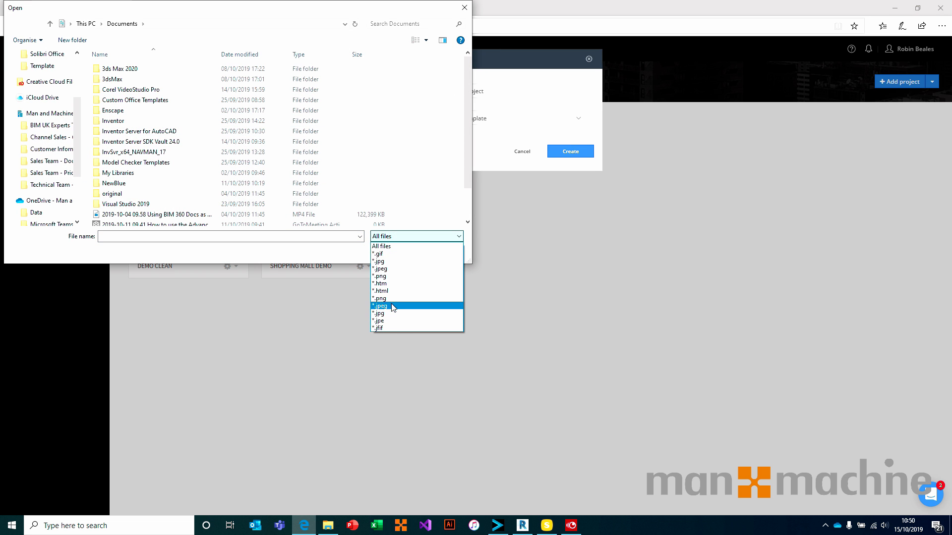
pyautogui.click(391, 236)
pyautogui.click(445, 254)
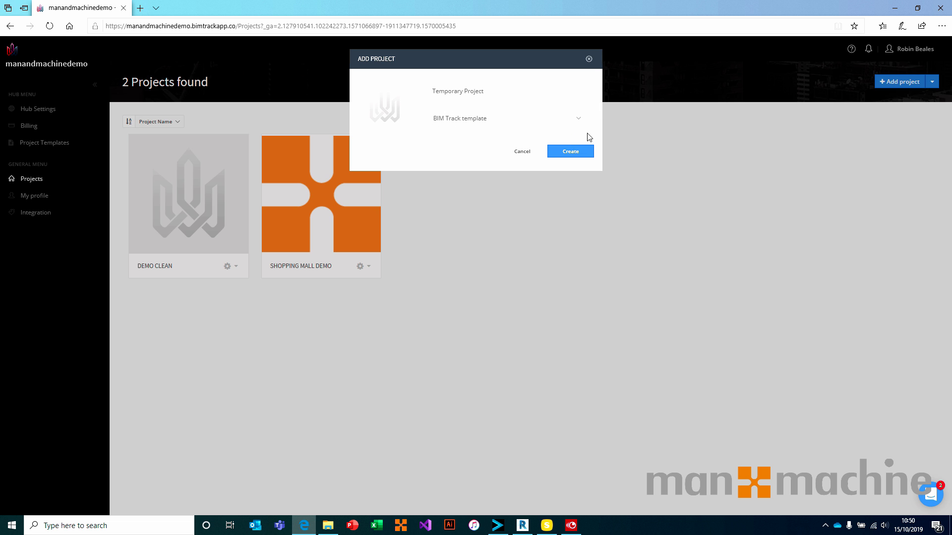
# Create the project and re-save its name 'Temporary Project' unchanged.
pyautogui.click(572, 154)
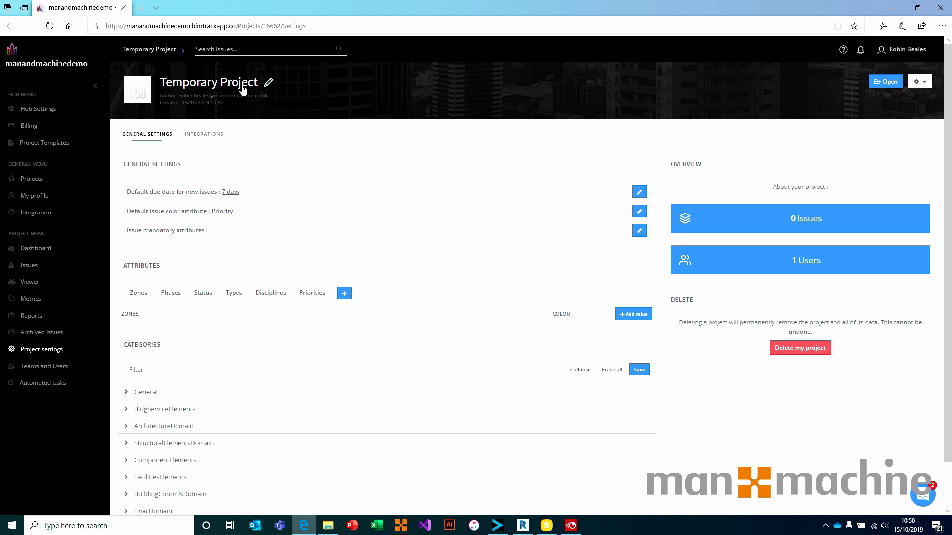
pyautogui.click(266, 84)
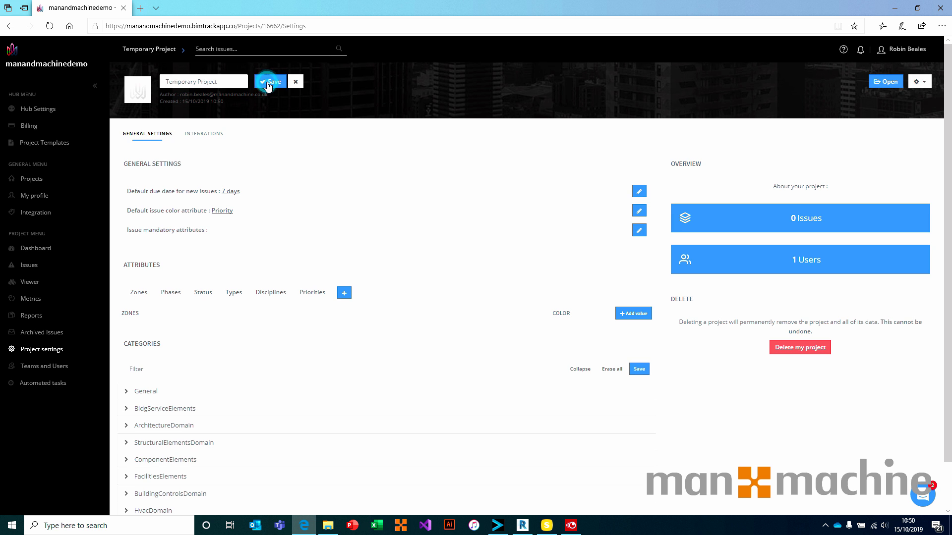
pyautogui.click(227, 82)
pyautogui.moveTo(227, 81)
pyautogui.mouseDown()
pyautogui.moveTo(158, 83)
pyautogui.moveTo(217, 82)
pyautogui.mouseUp()
pyautogui.click(296, 83)
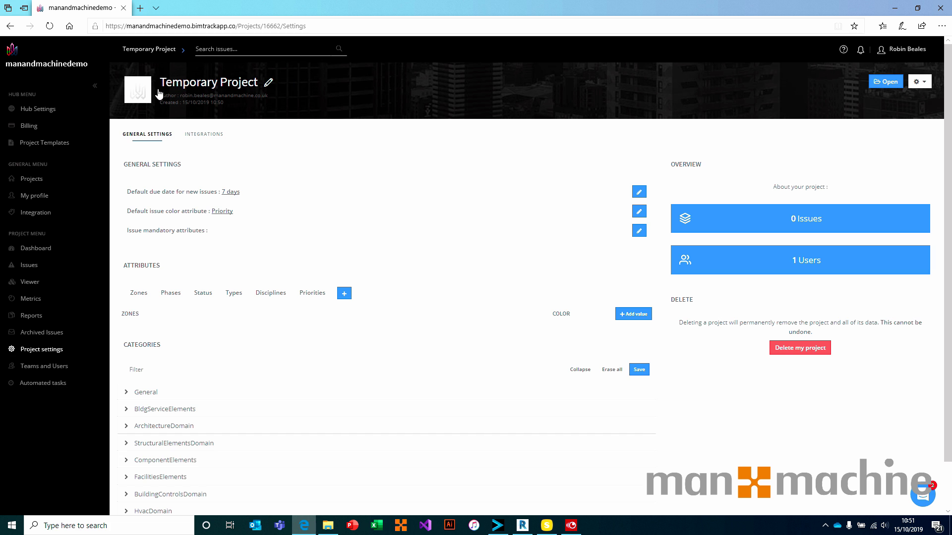
# Keep the default project image by cancelling the image upload.
pyautogui.click(139, 92)
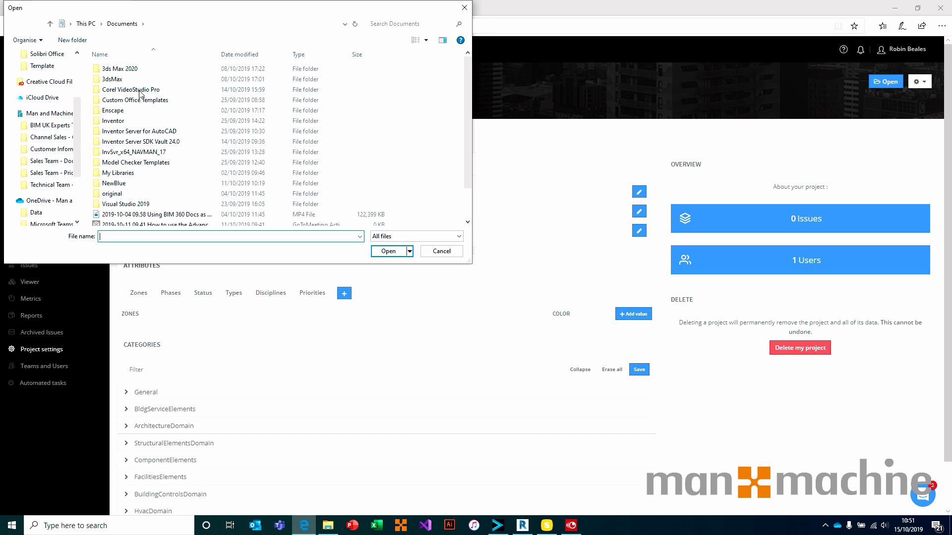
pyautogui.click(384, 237)
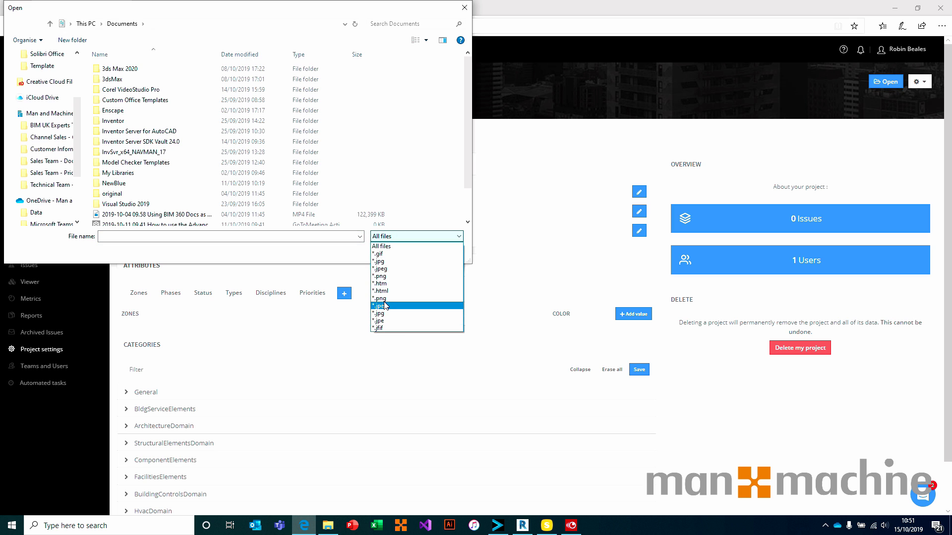
pyautogui.click(392, 247)
pyautogui.click(426, 251)
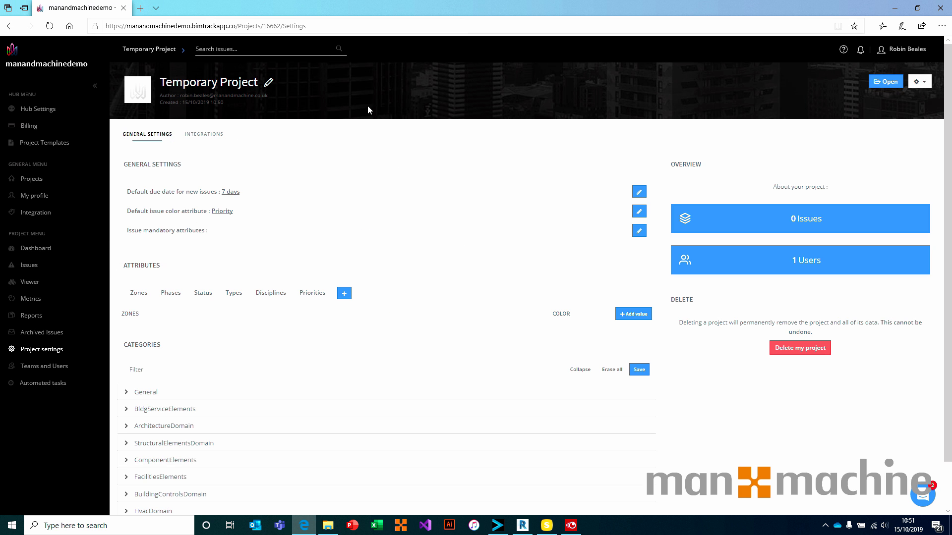
pyautogui.click(361, 89)
pyautogui.click(361, 87)
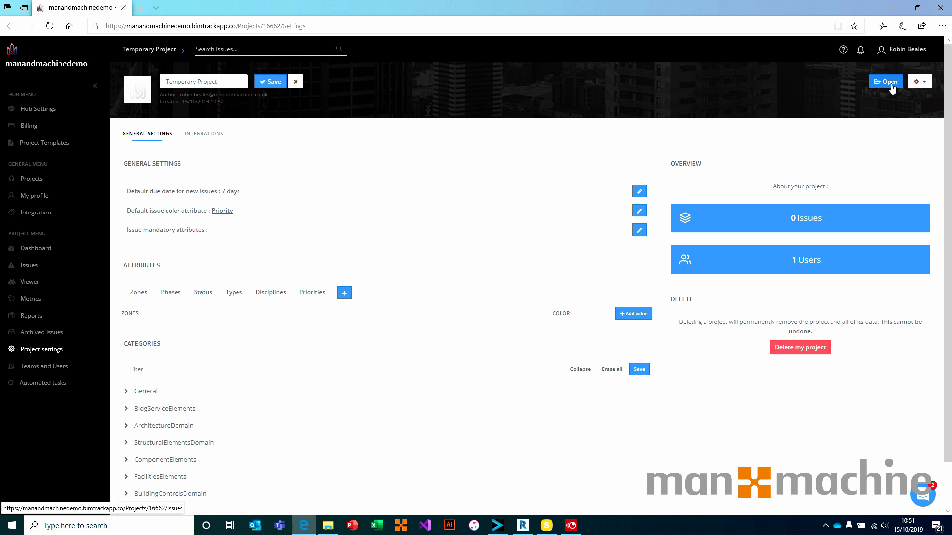
pyautogui.click(919, 83)
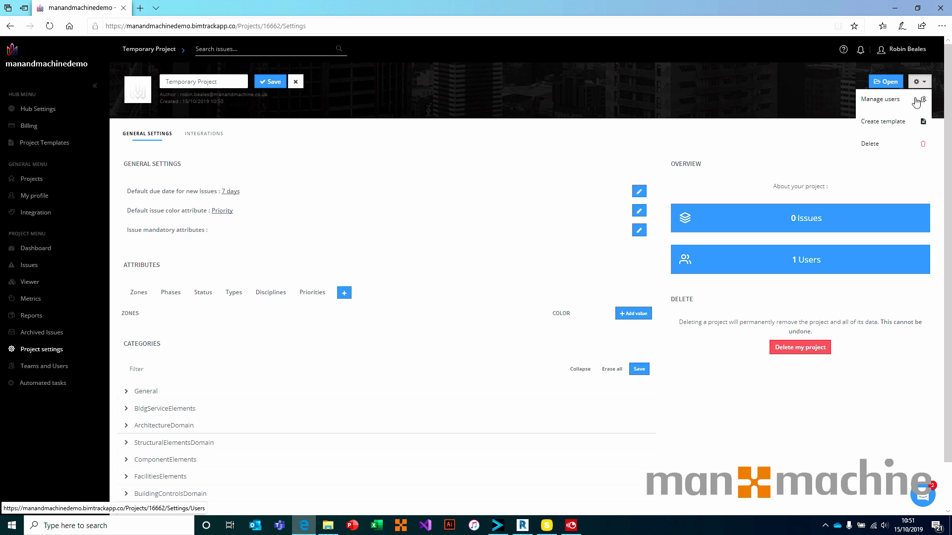
pyautogui.click(920, 84)
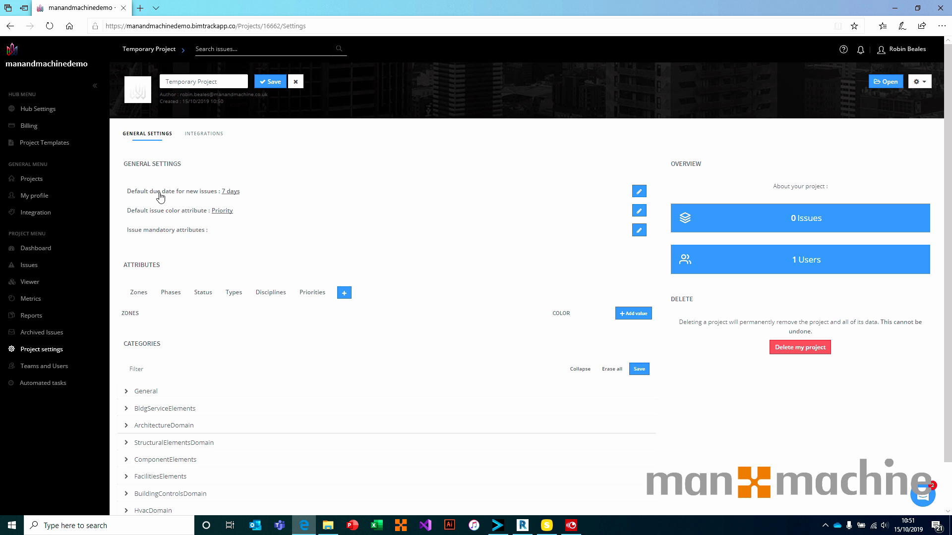
# Set the default due date for new issues to 5 days.
pyautogui.click(232, 195)
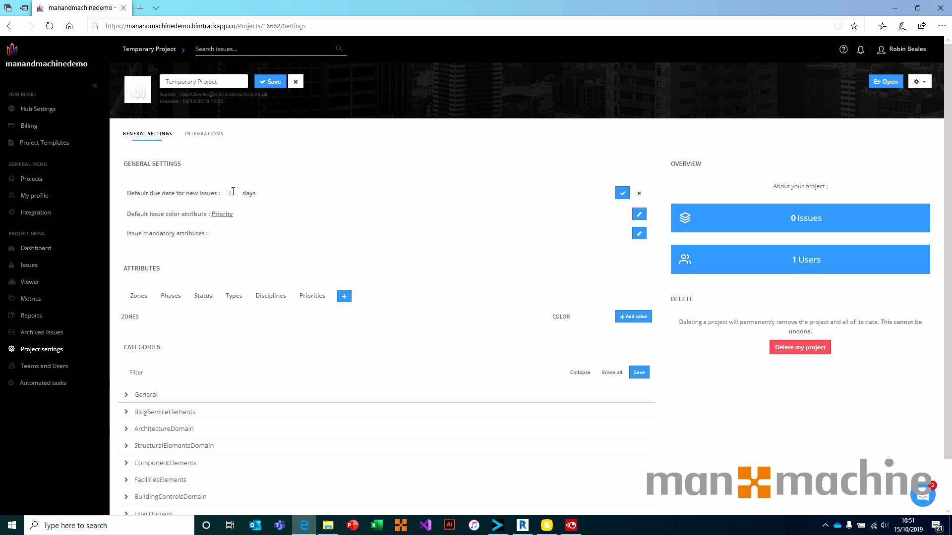
pyautogui.click(639, 193)
pyautogui.click(639, 193)
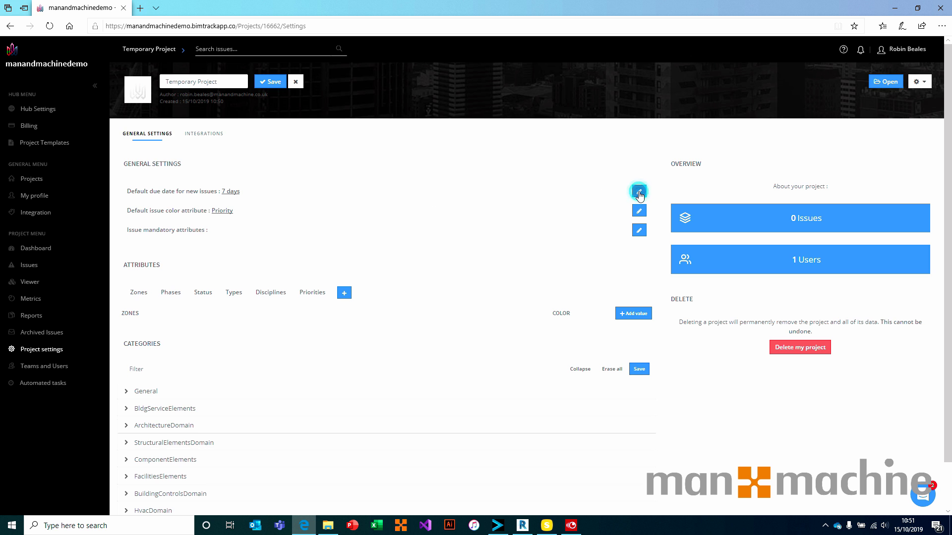
pyautogui.click(639, 196)
pyautogui.click(639, 193)
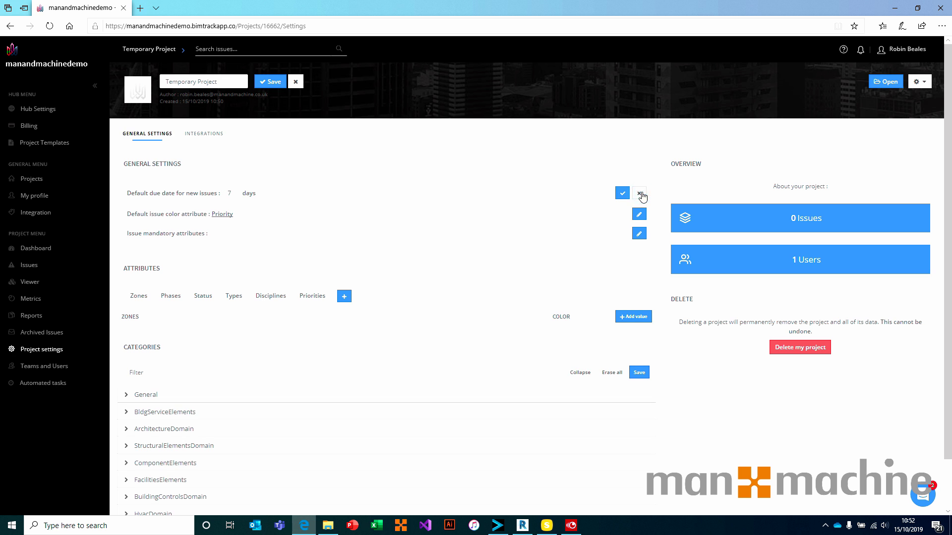
pyautogui.click(236, 192)
pyautogui.write('5')
pyautogui.click(621, 193)
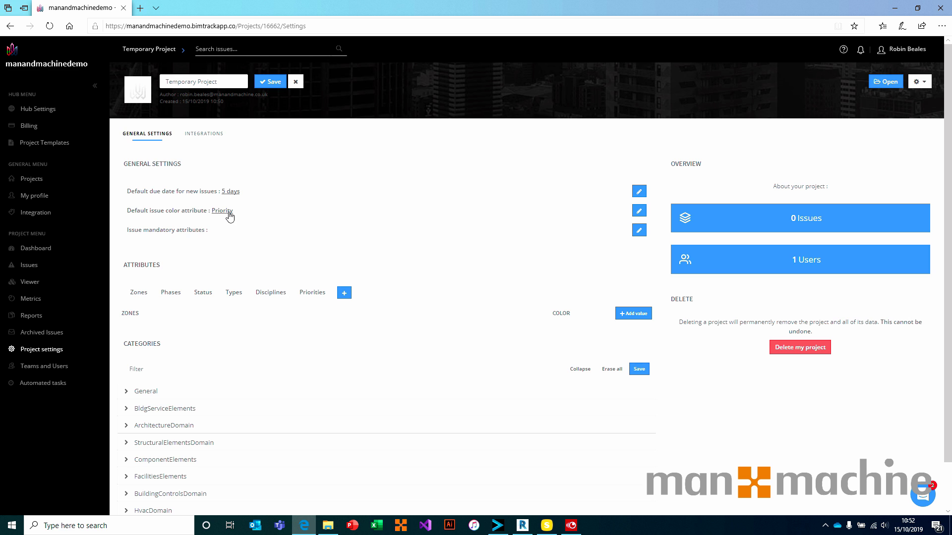
# Keep Priority as the default issue color attribute.
pyautogui.click(229, 213)
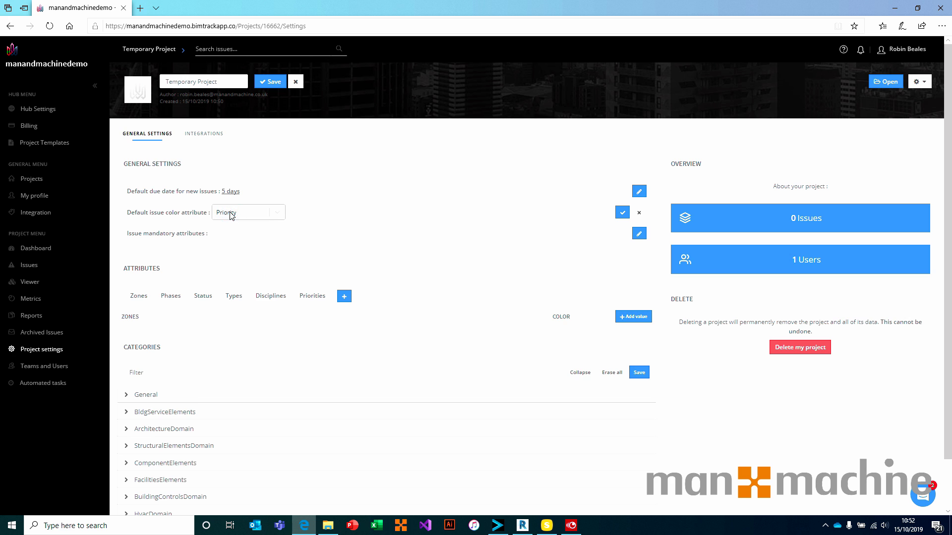
pyautogui.click(279, 213)
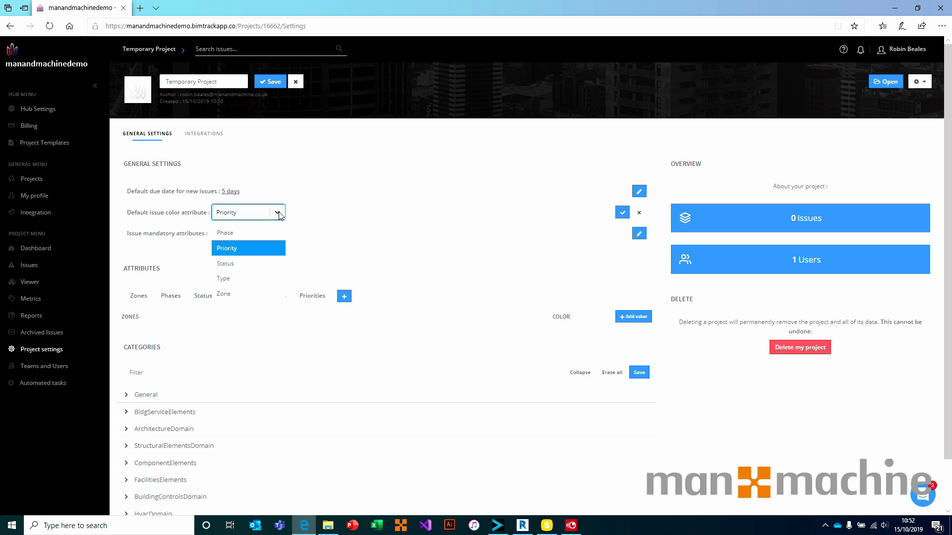
pyautogui.click(279, 215)
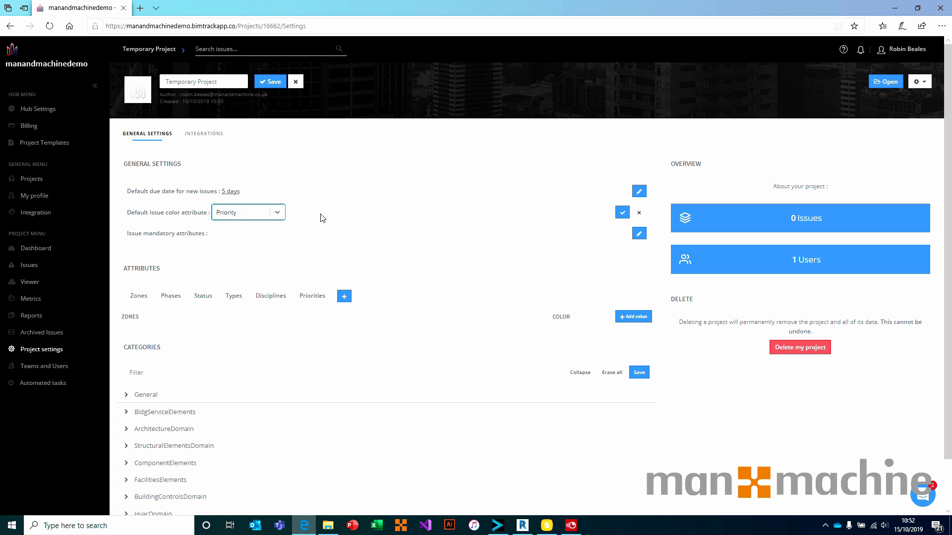
pyautogui.click(639, 212)
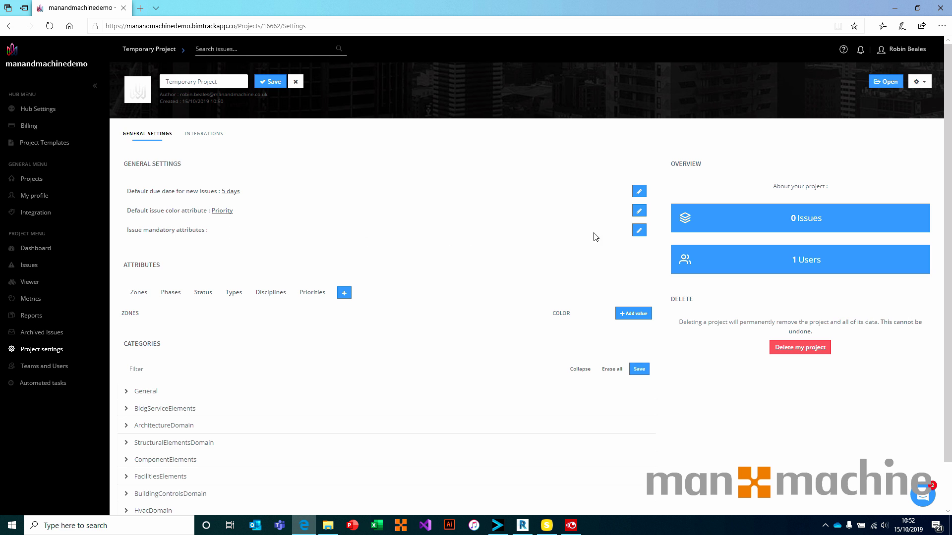
# Make Priority and Type the mandatory issue attributes.
pyautogui.click(638, 231)
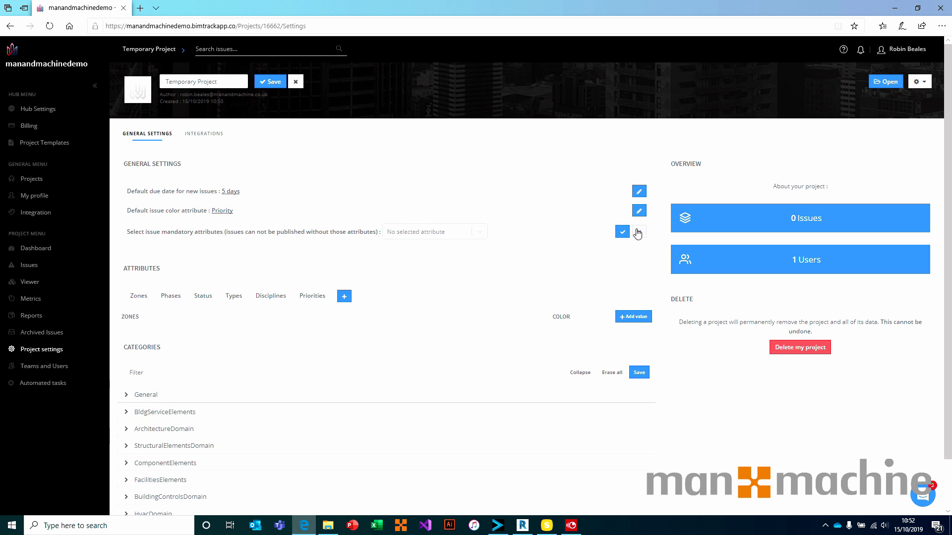
pyautogui.click(480, 232)
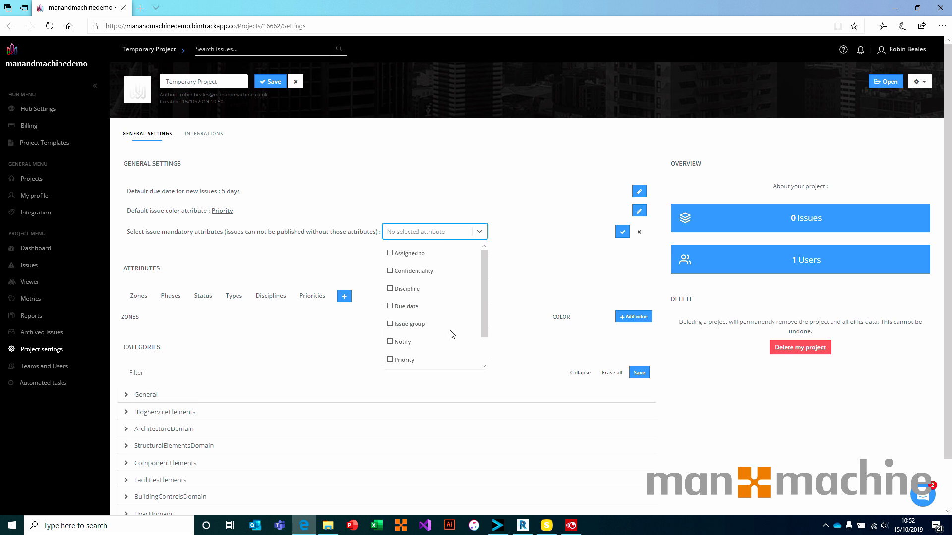
pyautogui.click(389, 361)
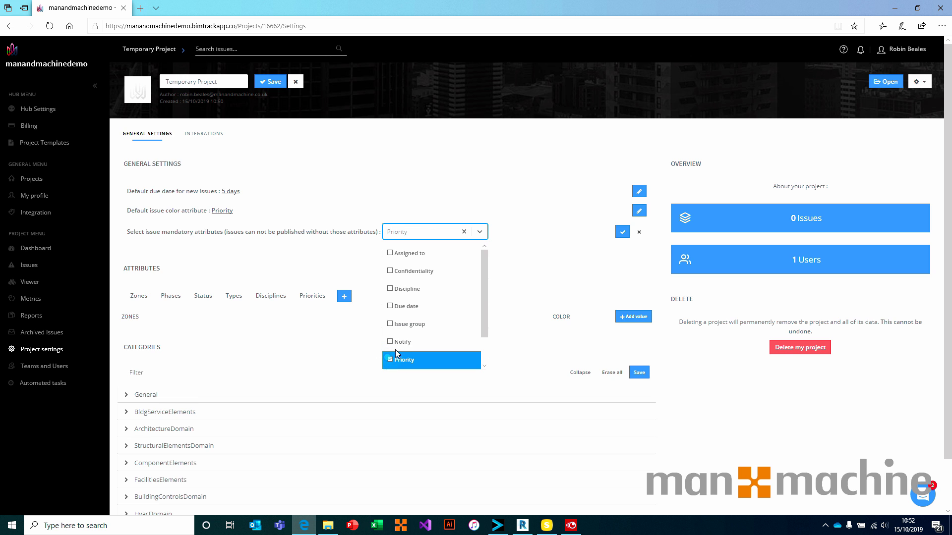
pyautogui.moveTo(486, 302); pyautogui.dragTo(483, 329)
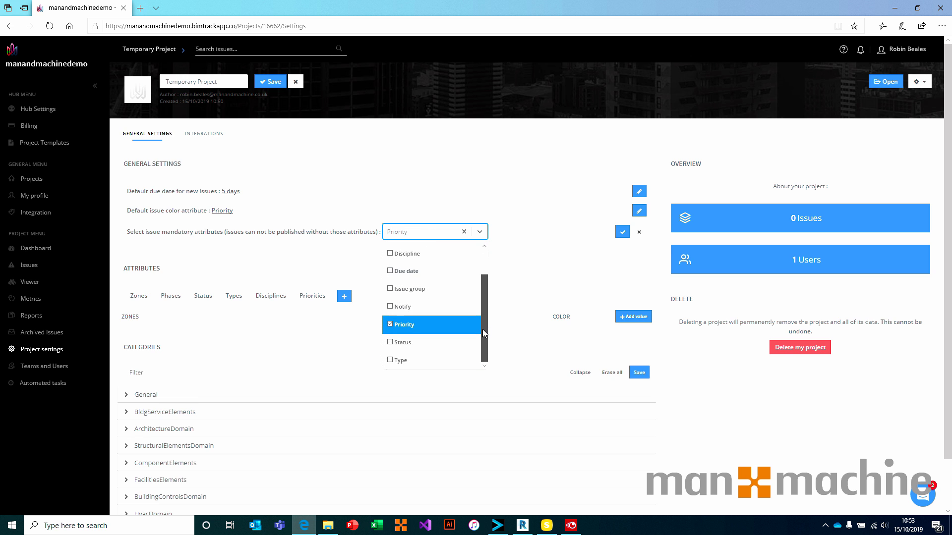
pyautogui.click(392, 360)
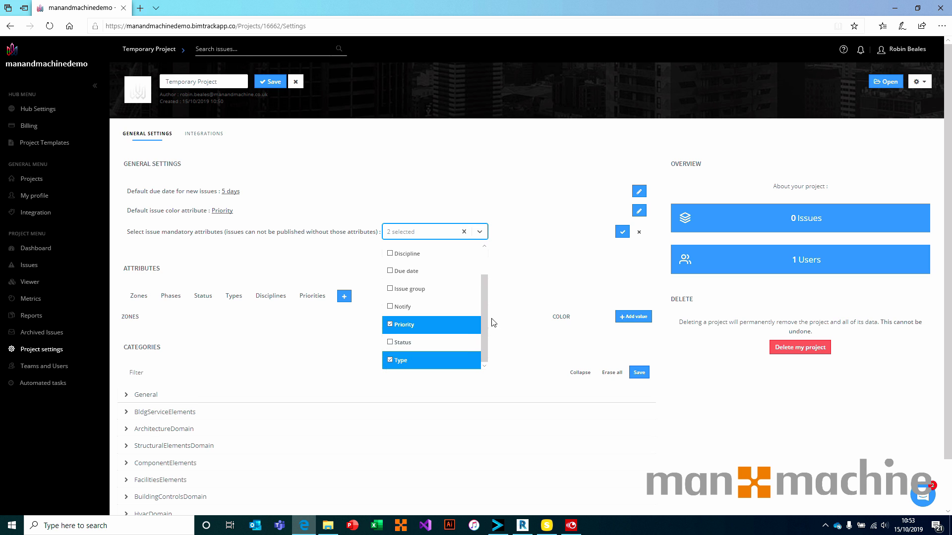
pyautogui.click(481, 233)
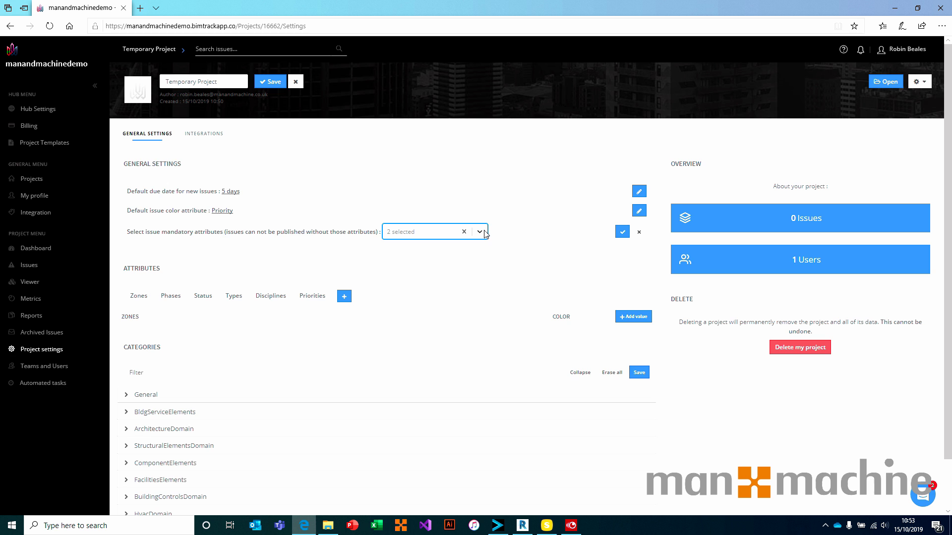
pyautogui.click(623, 238)
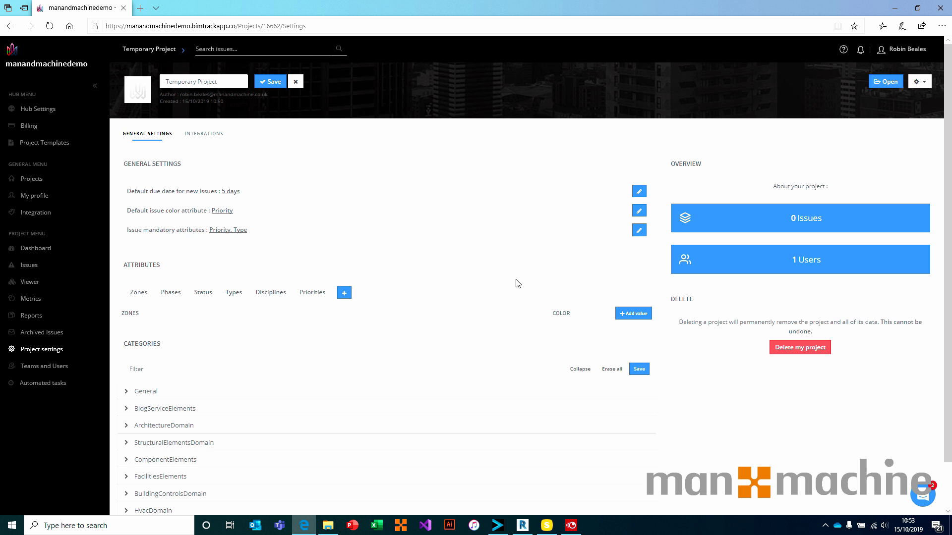
# Review the Phases, Status, Types, Disciplines and Priorities value lists.
pyautogui.click(178, 296)
pyautogui.click(208, 296)
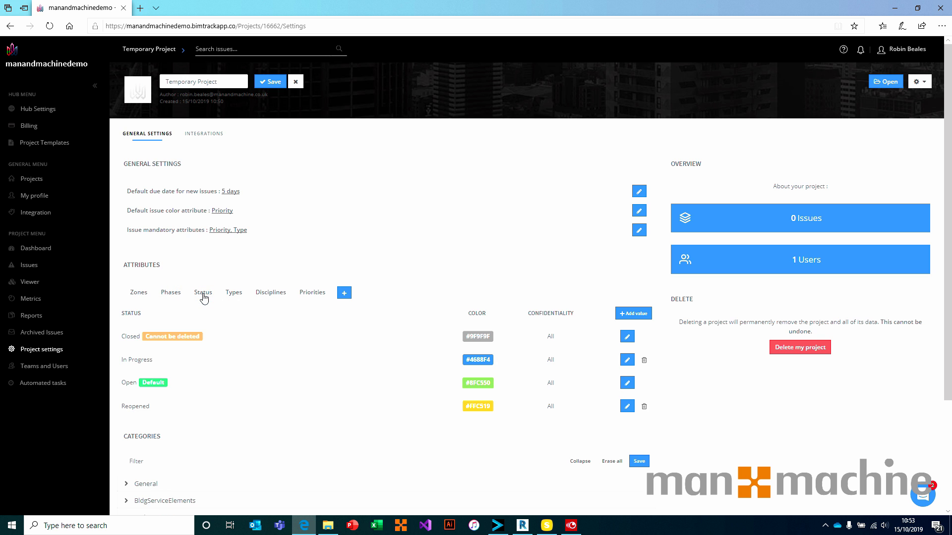
pyautogui.click(234, 293)
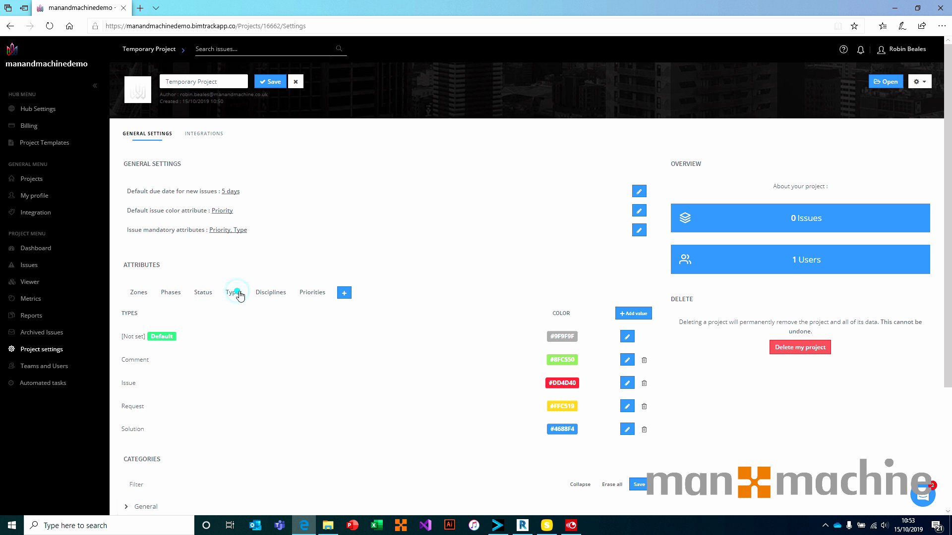
pyautogui.click(276, 292)
pyautogui.click(321, 294)
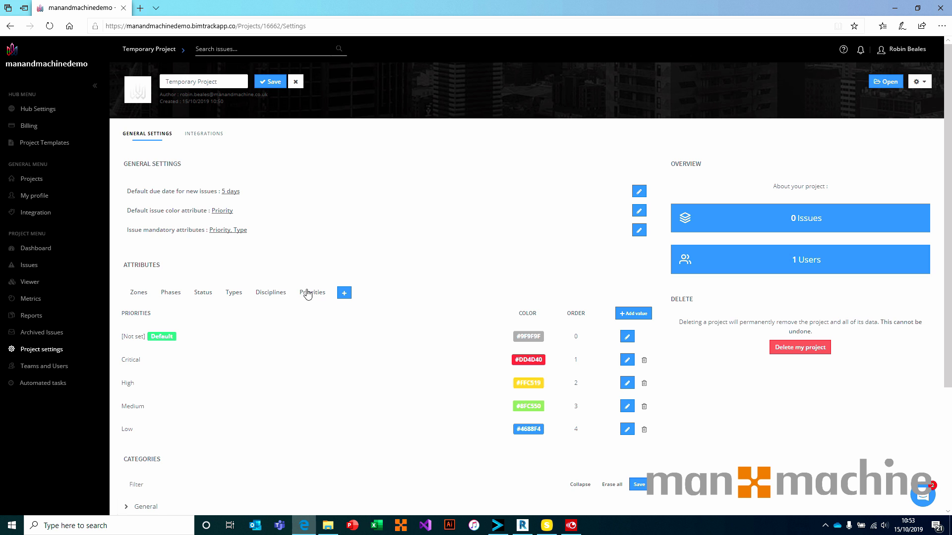
pyautogui.click(276, 294)
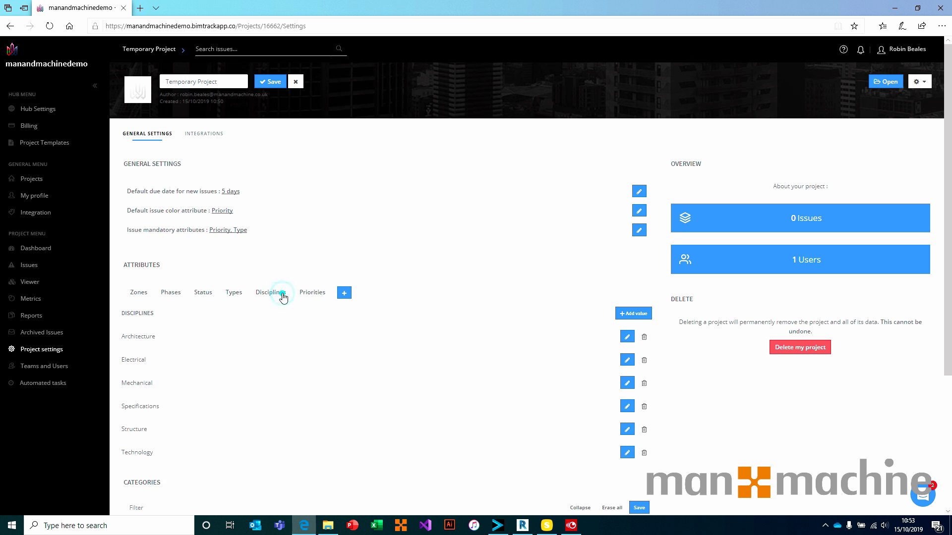
pyautogui.click(234, 294)
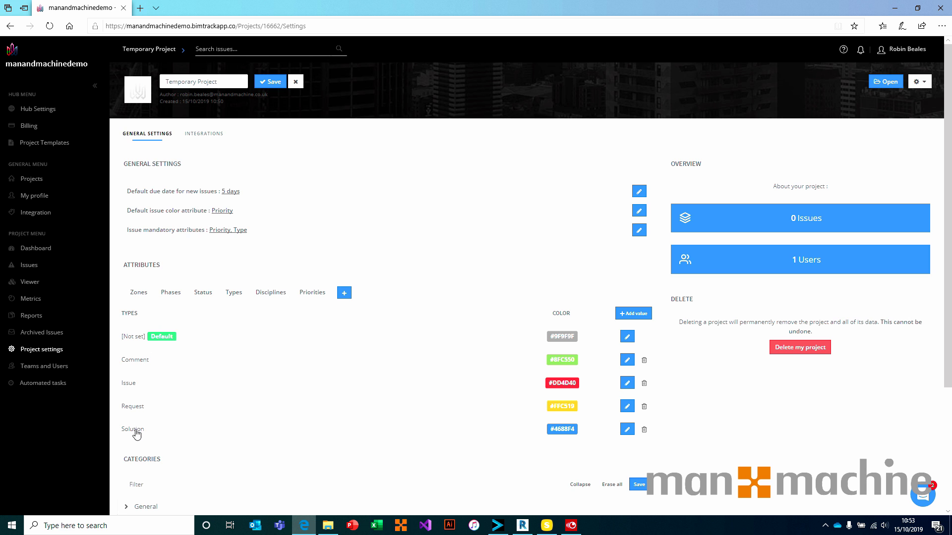
# Delete the Solution value from the issue Types.
pyautogui.scroll(-2, 137, 431)
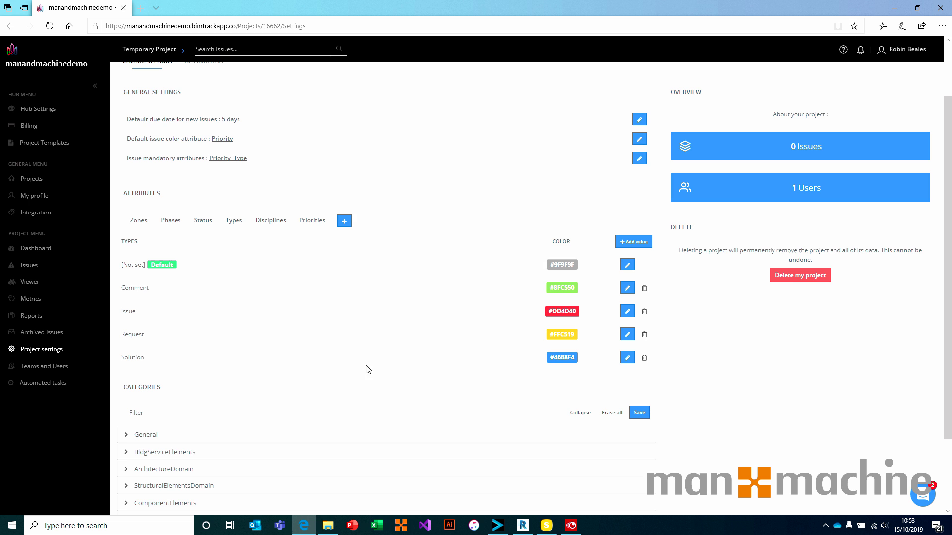
pyautogui.click(643, 358)
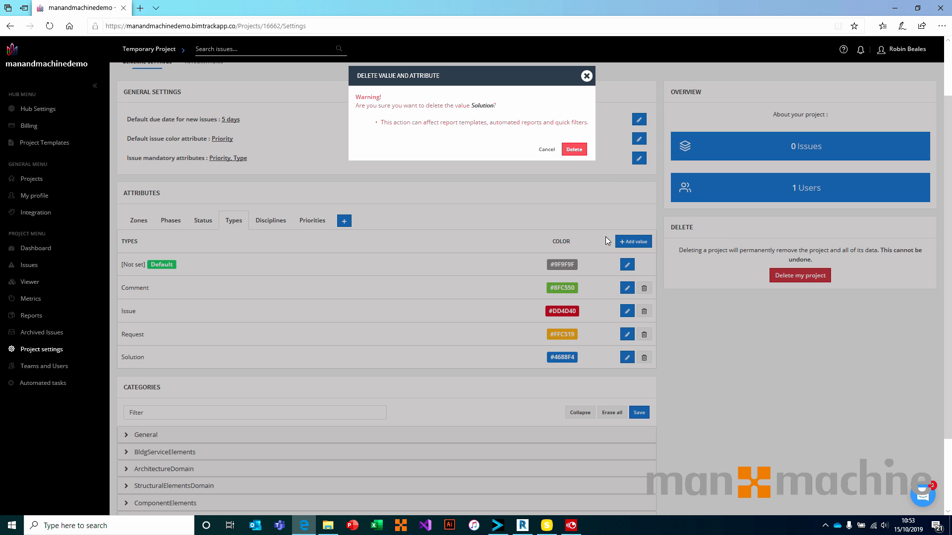
pyautogui.click(574, 150)
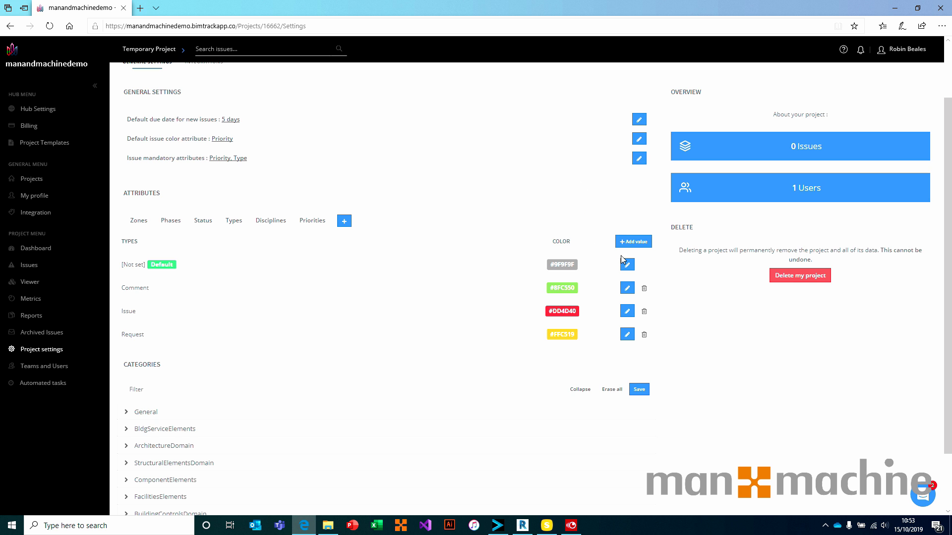
# Add a Clash issue type coloured blue #1500ff.
pyautogui.click(637, 243)
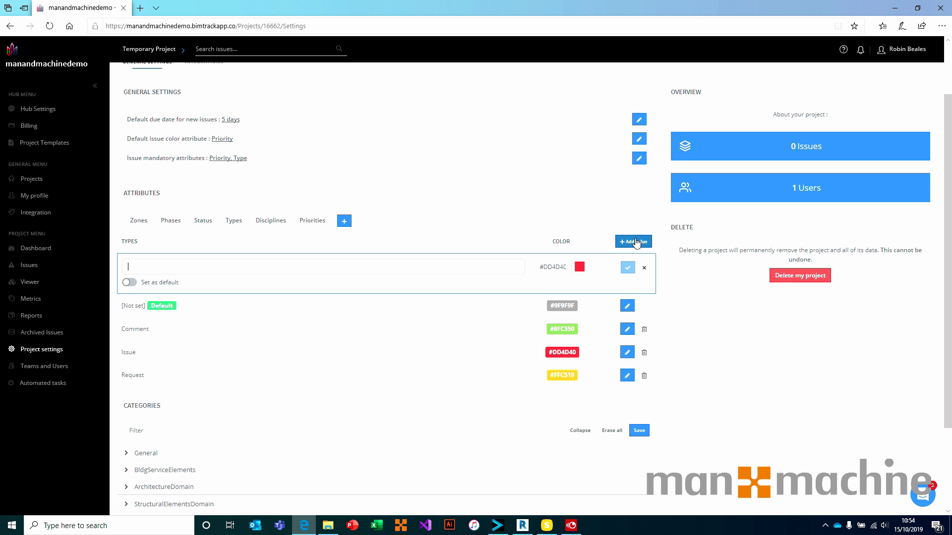
pyautogui.write('Clash')
pyautogui.doubleClick(142, 263)
pyautogui.click(155, 268)
pyautogui.click(580, 267)
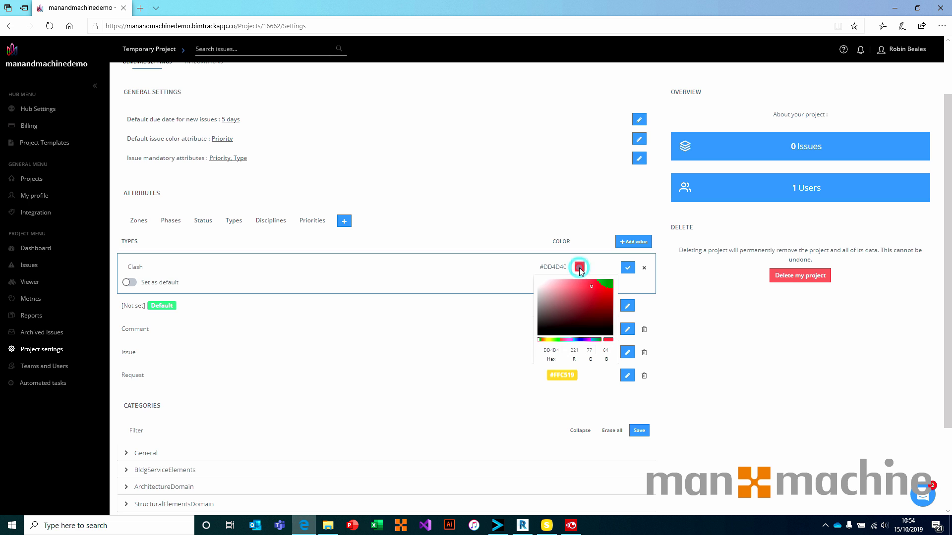
pyautogui.click(581, 339)
pyautogui.moveTo(592, 289); pyautogui.dragTo(620, 282)
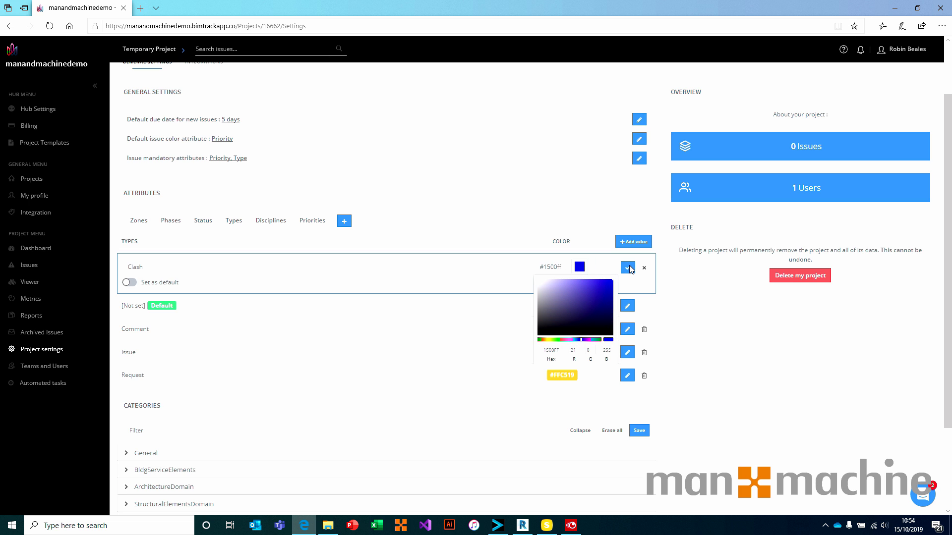
pyautogui.click(628, 268)
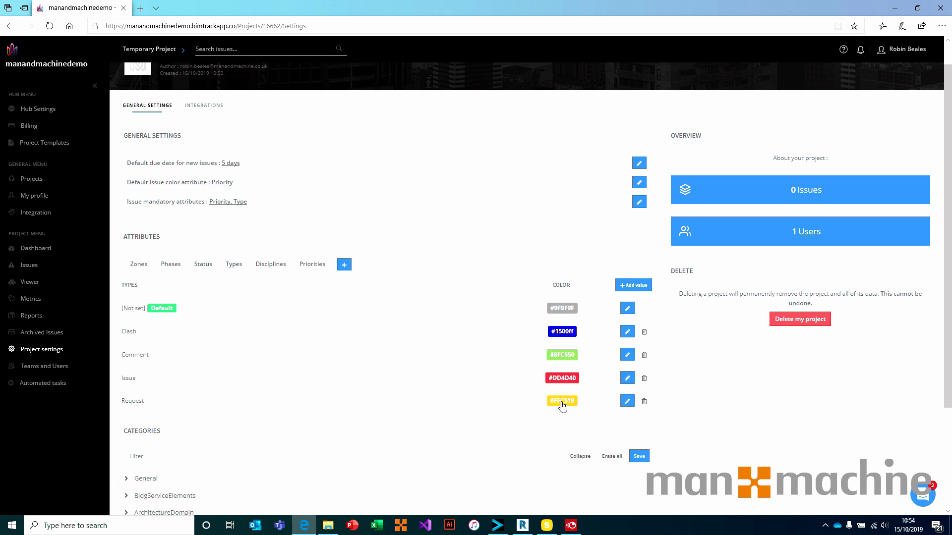
# Rename the Request issue type to RFI.
pyautogui.click(626, 404)
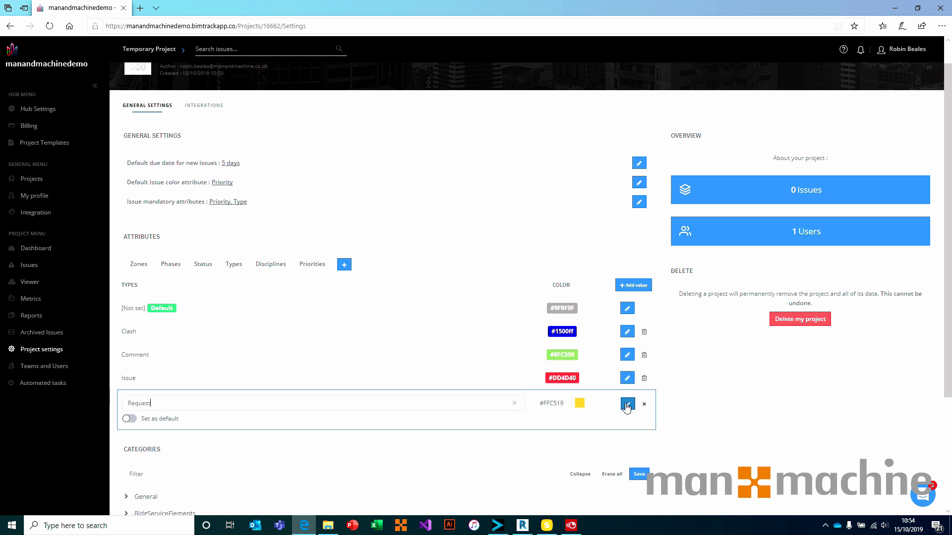
pyautogui.moveTo(193, 402); pyautogui.dragTo(90, 406)
pyautogui.write('RFI')
pyautogui.click(627, 404)
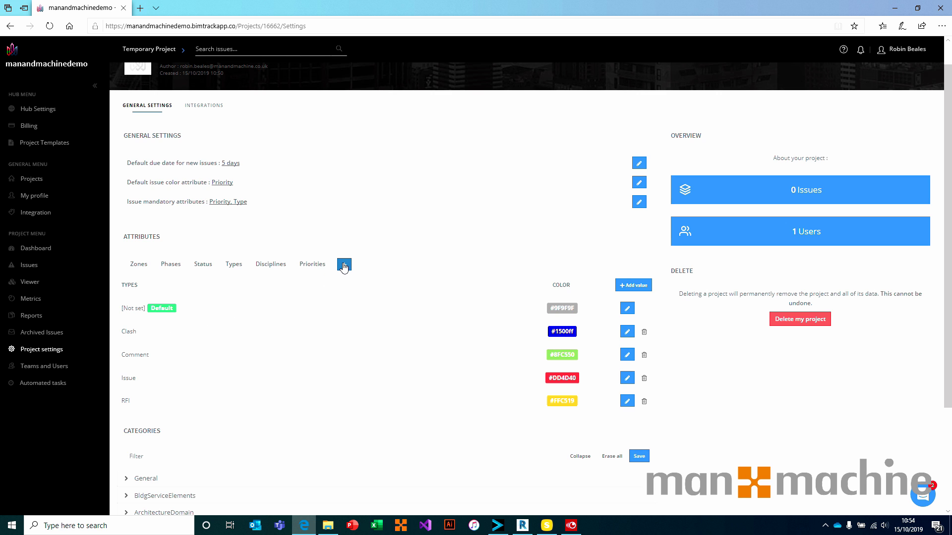
# Create a 'Custom Group' attribute using free custom values as input.
pyautogui.click(344, 266)
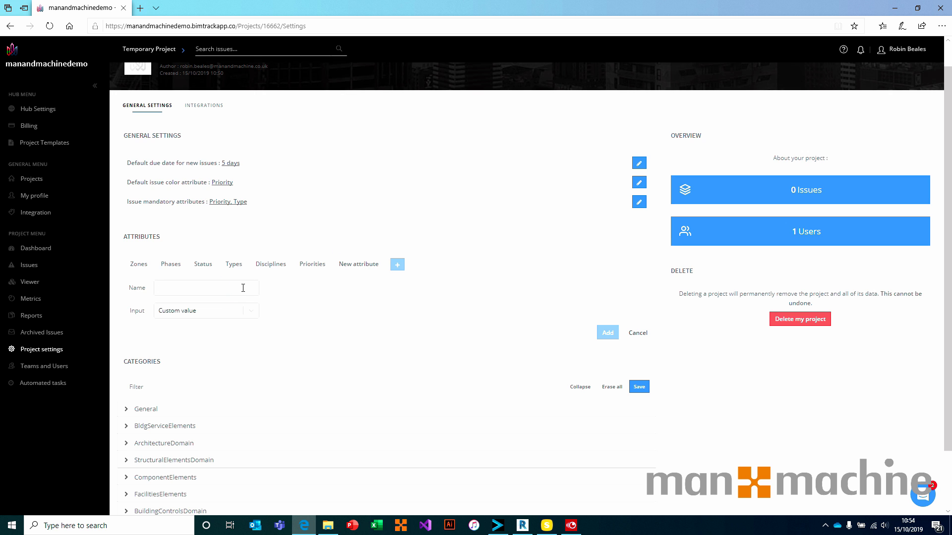
pyautogui.write('Custom Grojp')
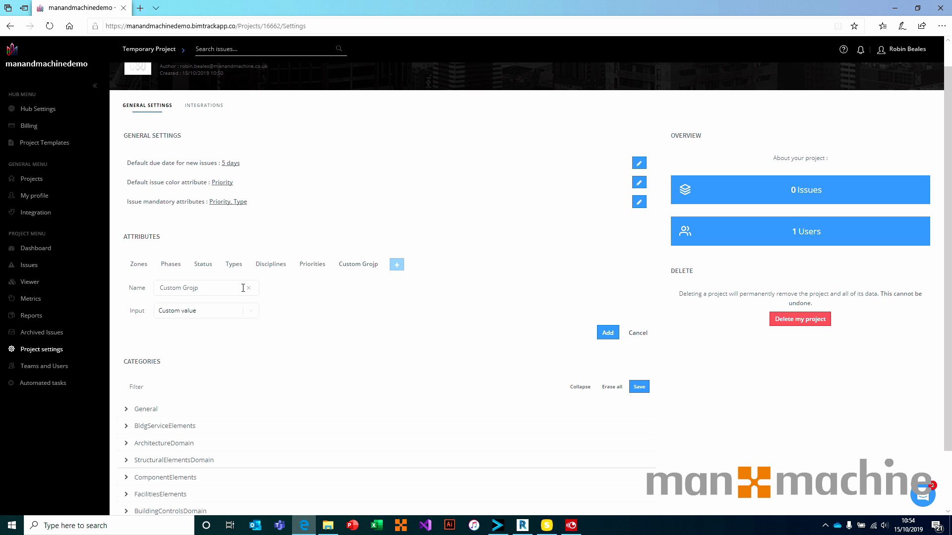
pyautogui.press('BackSpace')
pyautogui.press('BackSpace')
pyautogui.write('up')
pyautogui.click(250, 311)
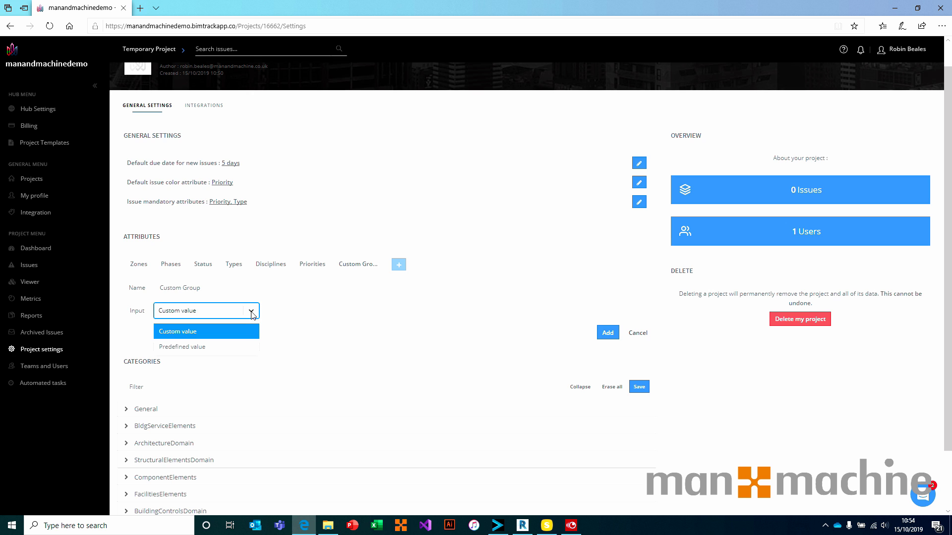
pyautogui.click(231, 346)
pyautogui.click(251, 310)
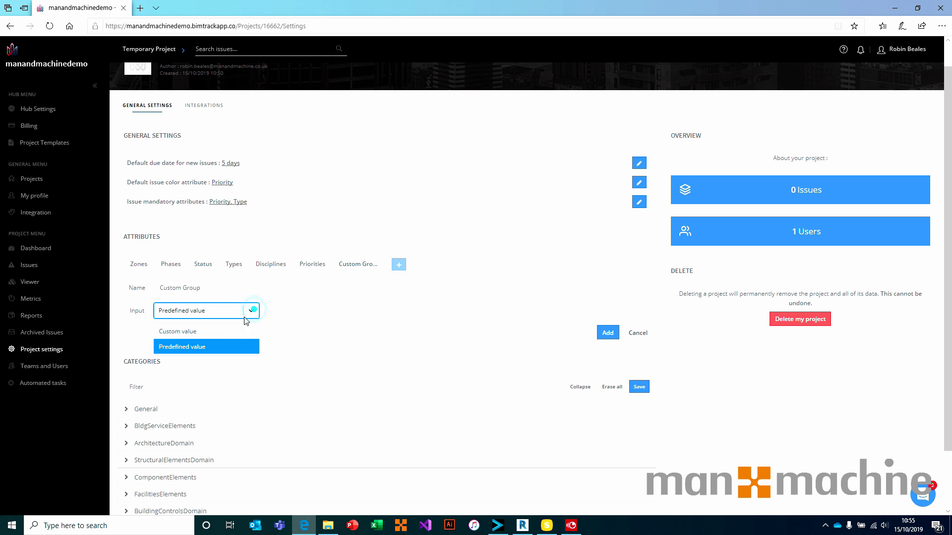
pyautogui.click(213, 336)
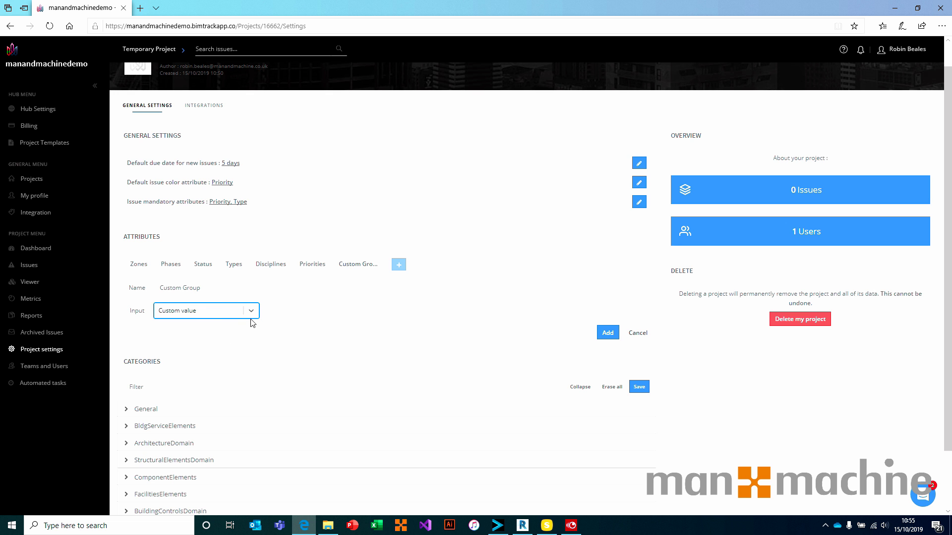
pyautogui.click(608, 333)
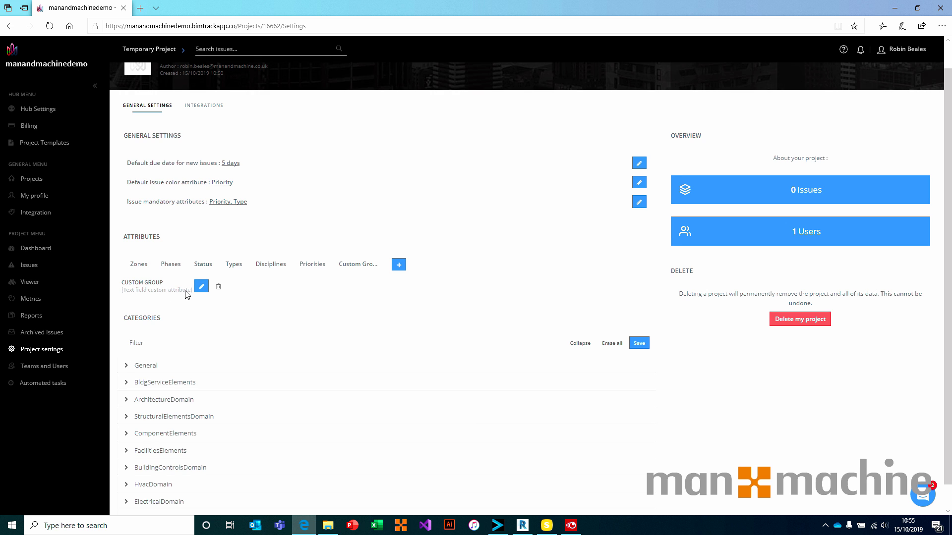
# Create a 'Custom List' attribute that uses predefined values.
pyautogui.click(399, 264)
pyautogui.click(255, 287)
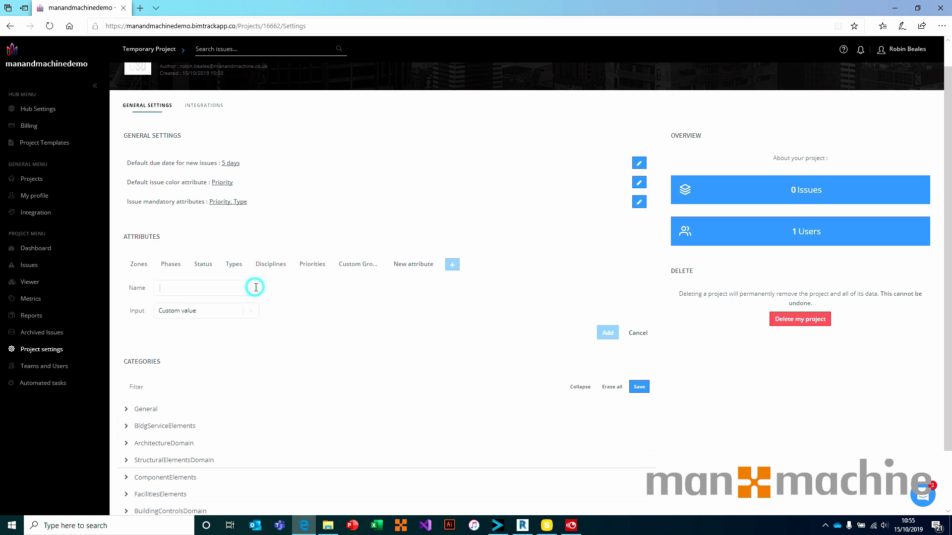
pyautogui.write('Custom List')
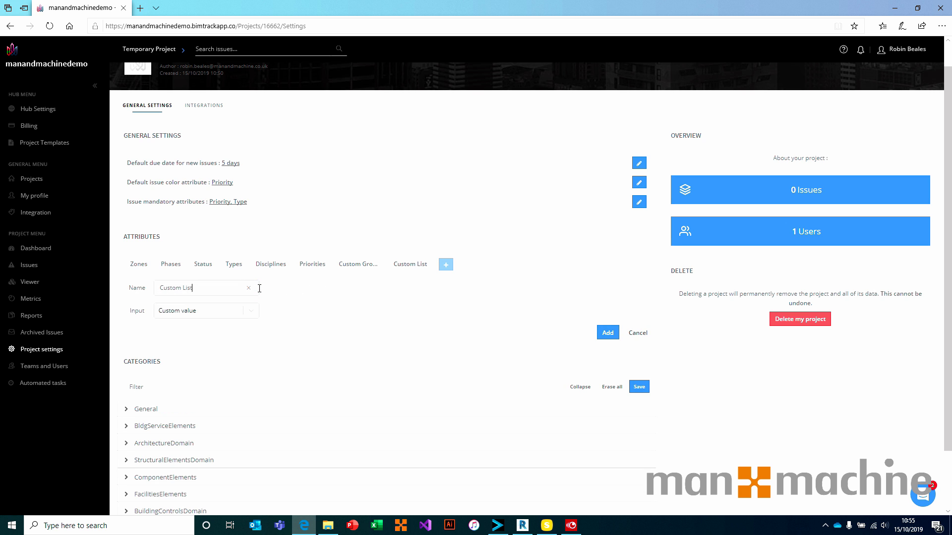
pyautogui.click(251, 311)
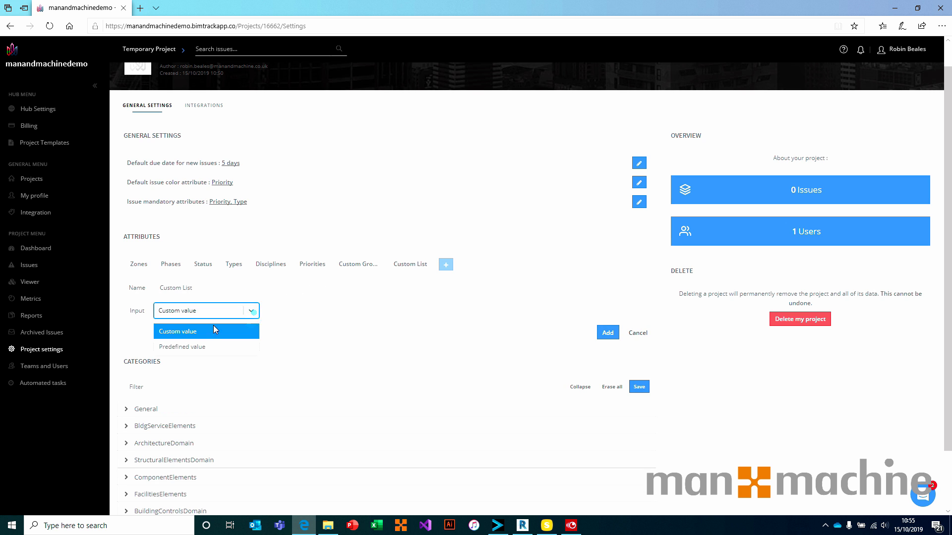
pyautogui.click(180, 346)
pyautogui.click(608, 333)
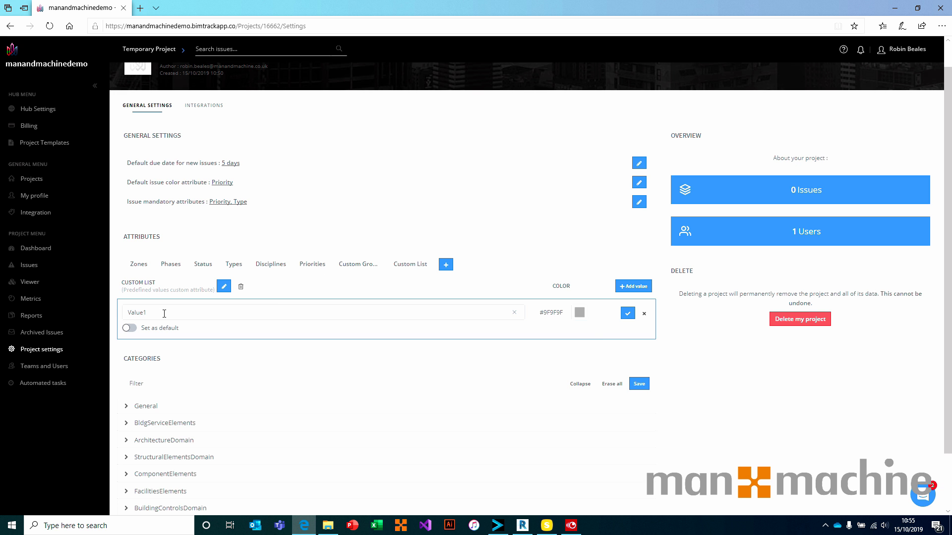
# Add Value1, Value 2 and Value 3 to the Custom List.
pyautogui.rightClick(600, 312)
pyautogui.click(628, 313)
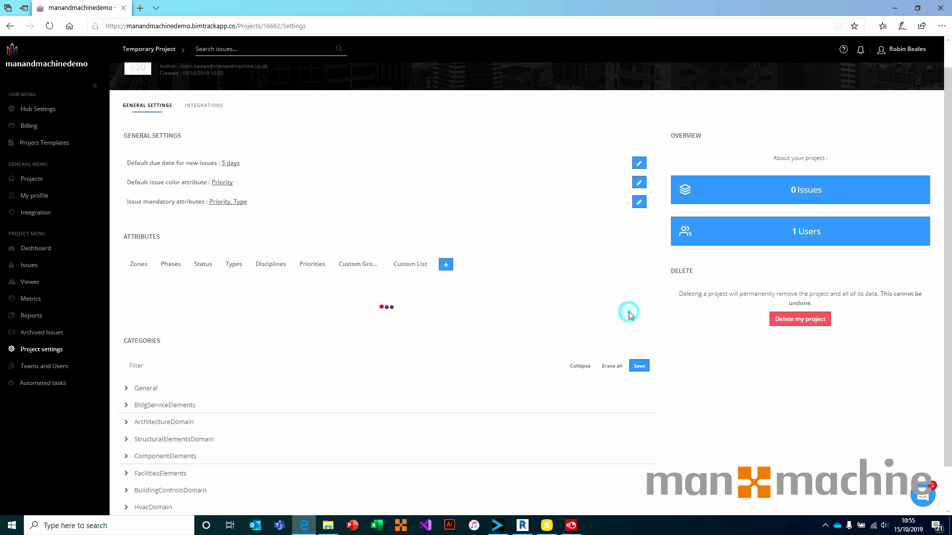
pyautogui.click(631, 288)
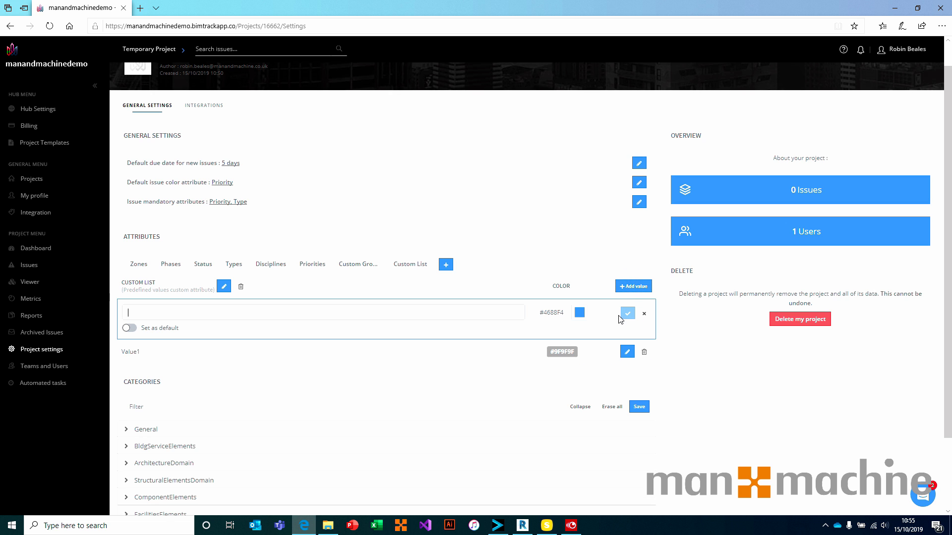
pyautogui.write('Value 2')
pyautogui.click(628, 314)
pyautogui.click(629, 288)
pyautogui.write('Value 3')
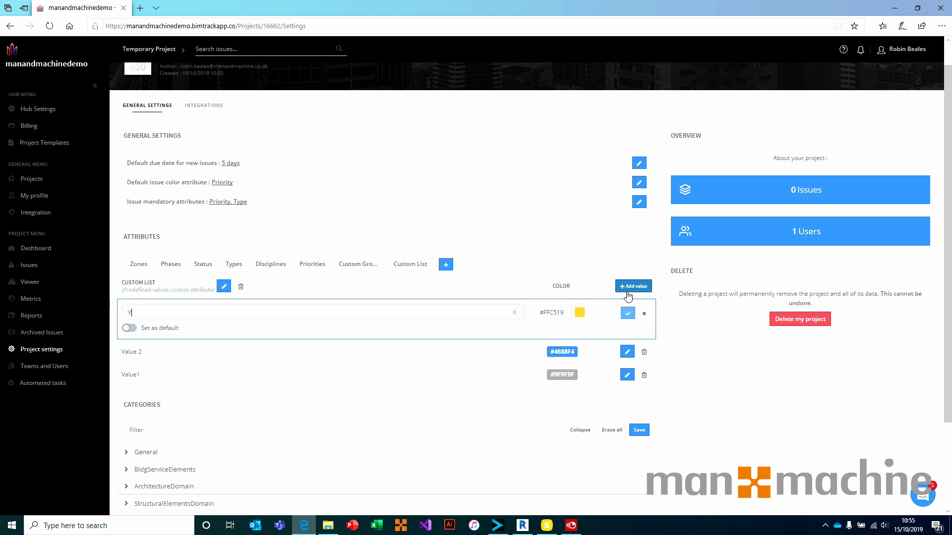
pyautogui.click(628, 313)
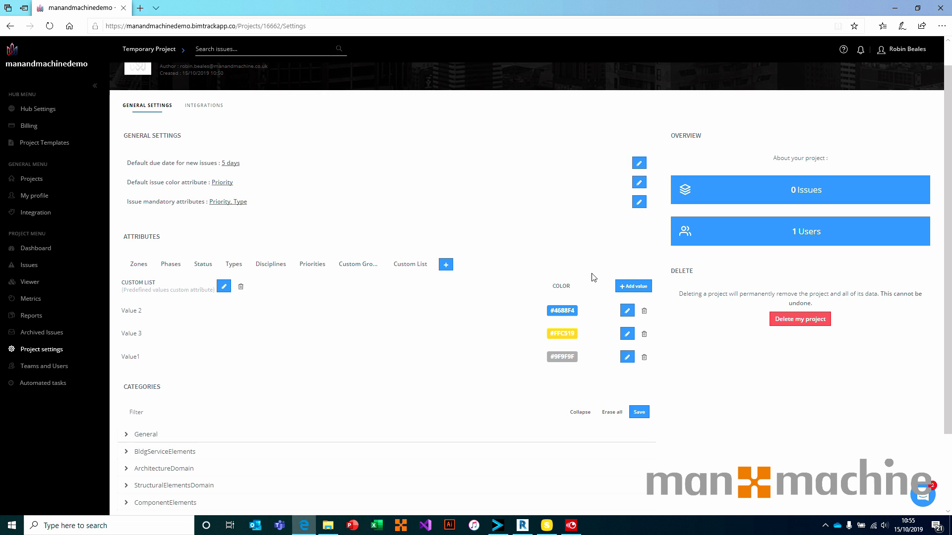
# Look through the Custom Group, Priorities, Disciplines and Types attribute tabs.
pyautogui.click(374, 265)
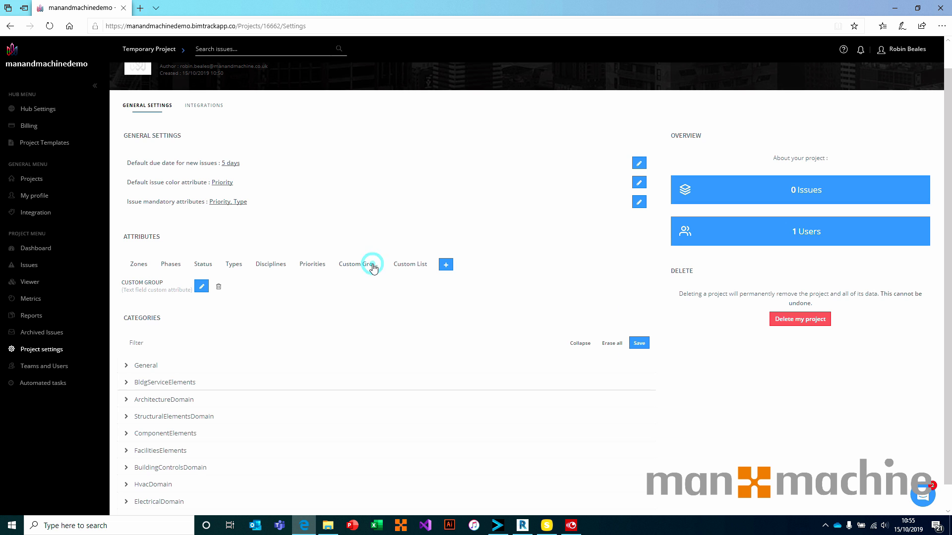
pyautogui.click(307, 268)
pyautogui.click(273, 264)
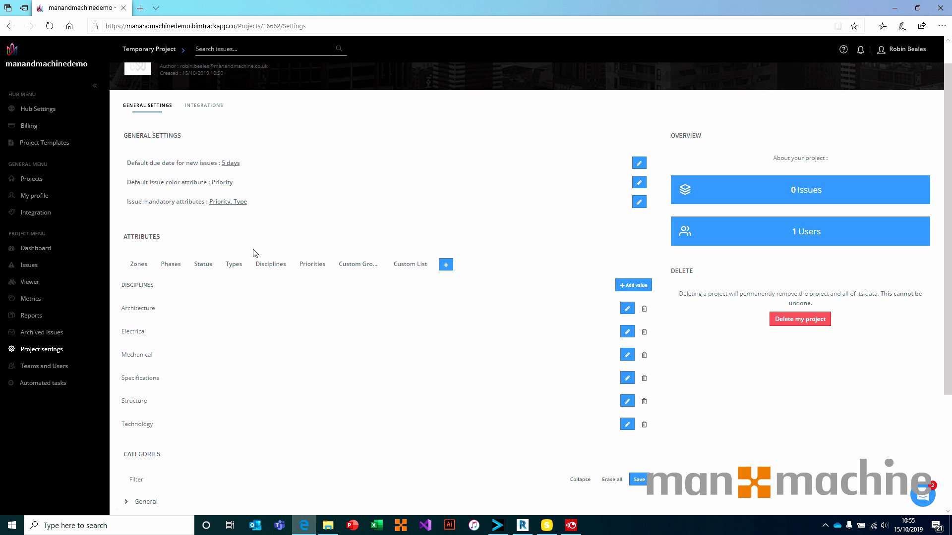
pyautogui.click(231, 266)
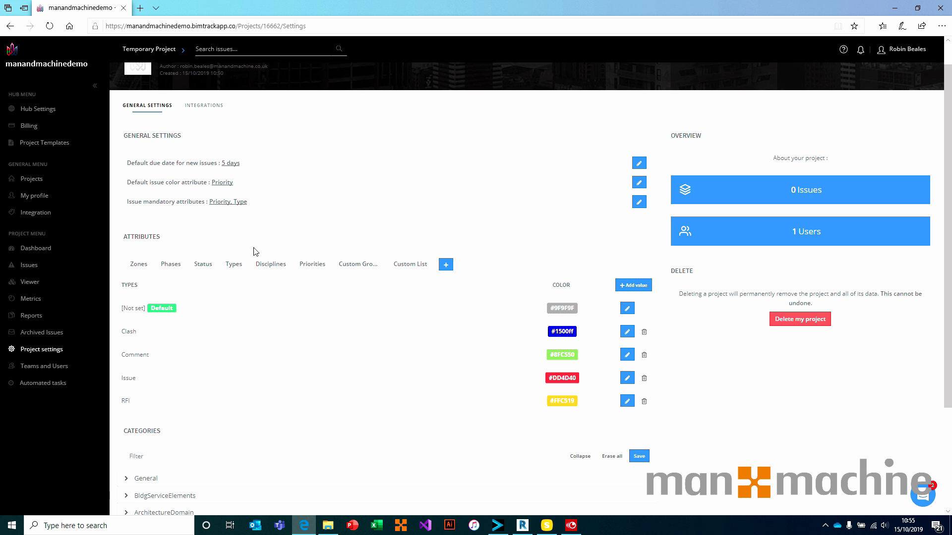
# Check the mandatory attributes list, leaving Priority and Type mandatory.
pyautogui.click(242, 204)
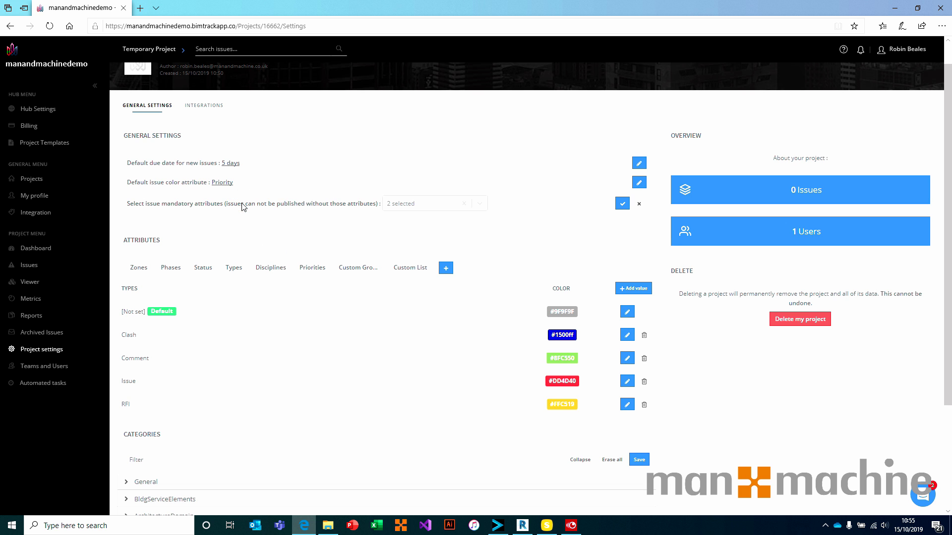
pyautogui.click(481, 204)
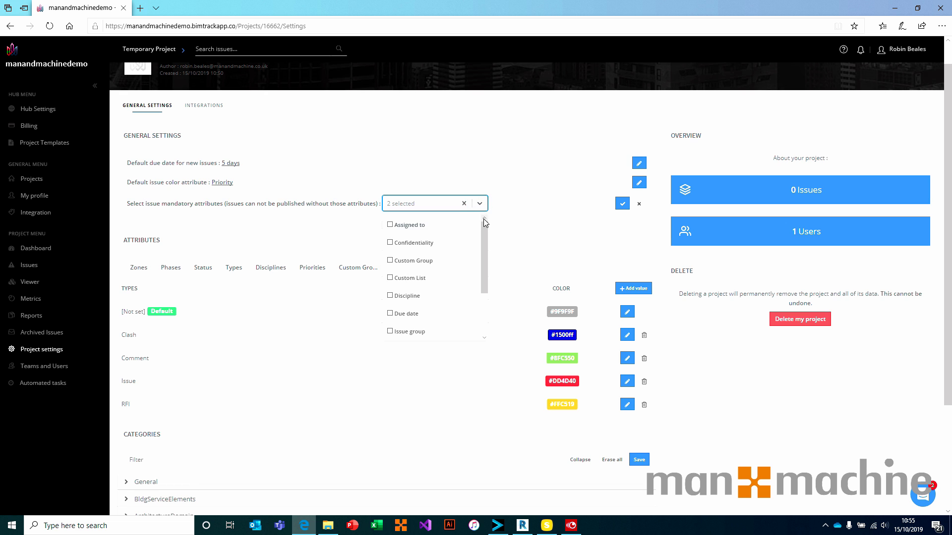
pyautogui.moveTo(483, 218); pyautogui.dragTo(470, 248)
pyautogui.click(639, 204)
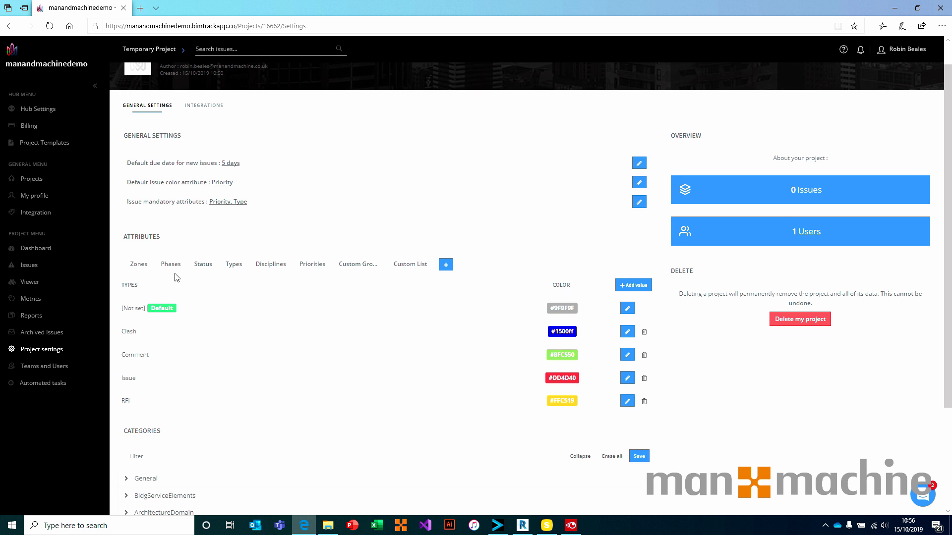
# Under the General category group, set Beam's transparency to alpha 87.
pyautogui.scroll(-3, 184, 274)
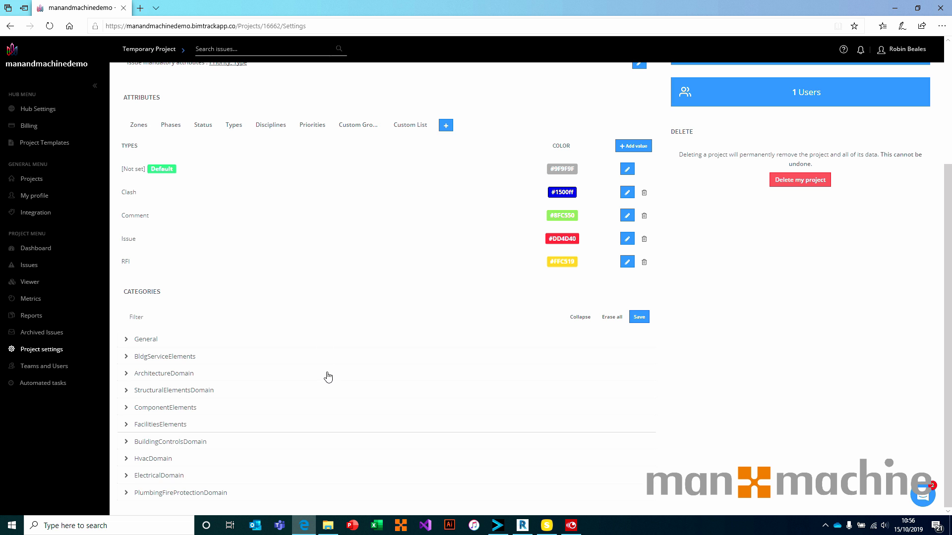
pyautogui.click(127, 339)
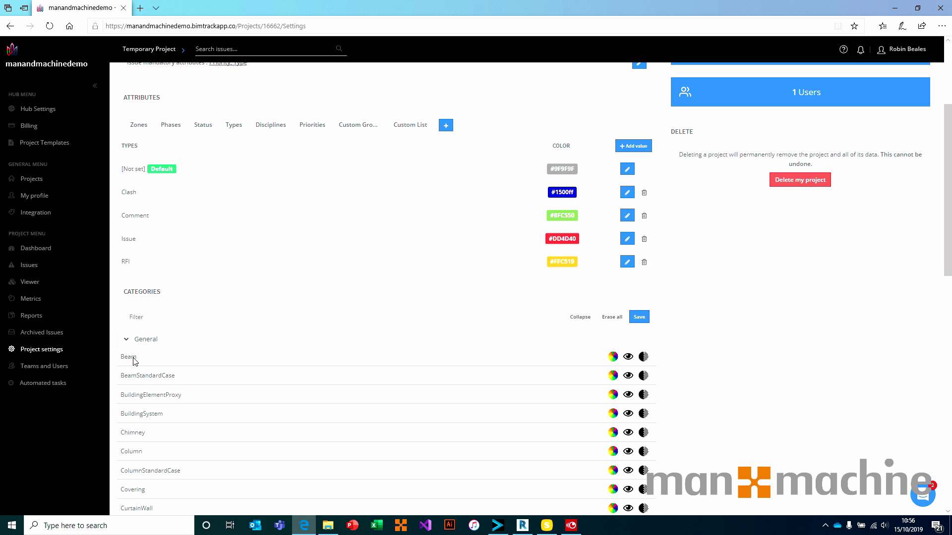
pyautogui.click(613, 357)
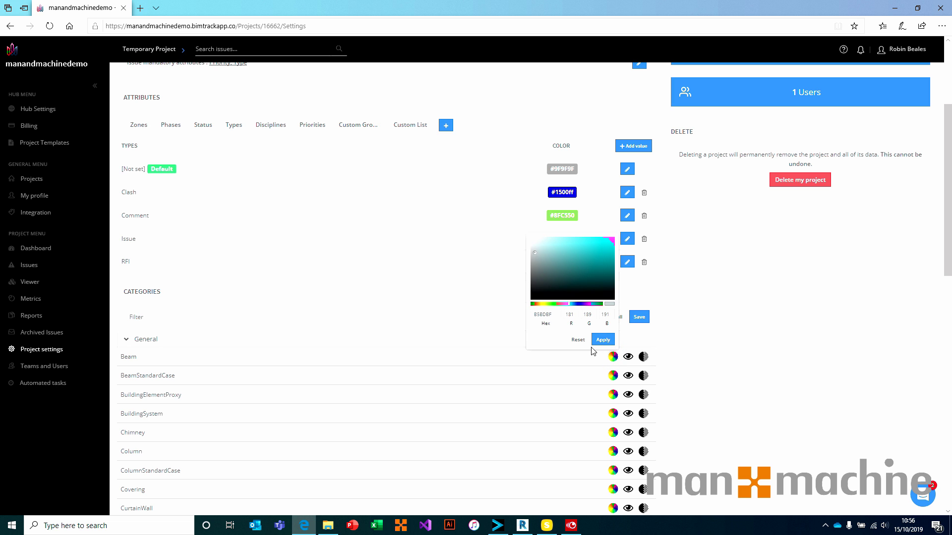
pyautogui.click(694, 358)
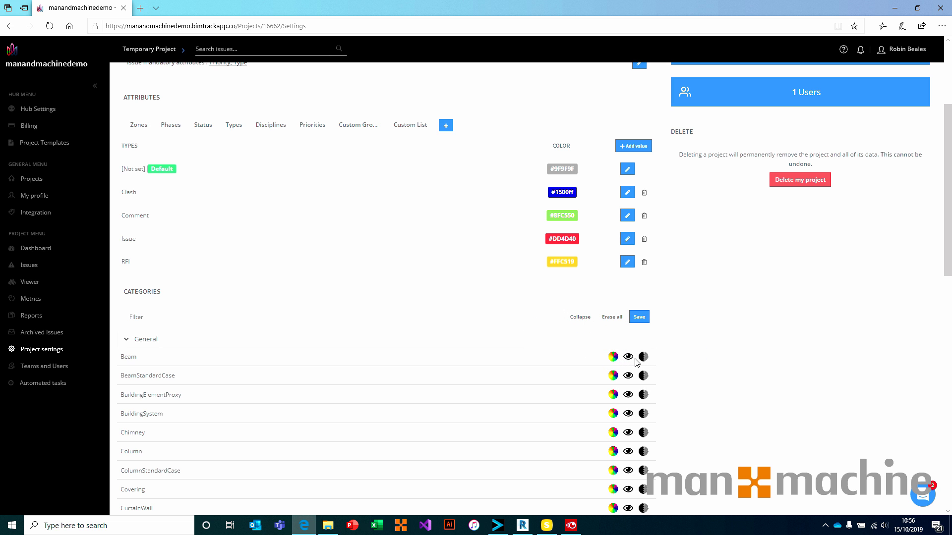
pyautogui.click(628, 357)
pyautogui.click(644, 357)
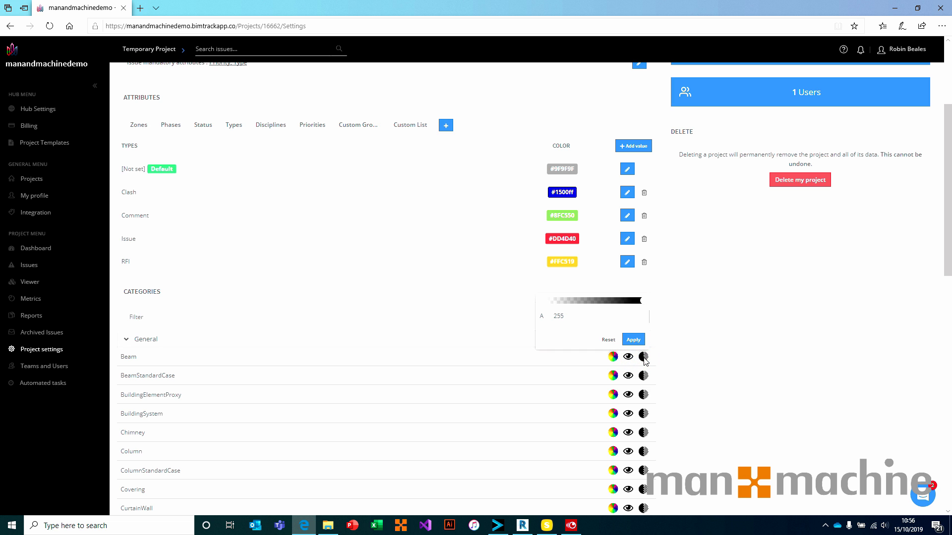
pyautogui.moveTo(583, 302); pyautogui.dragTo(671, 305)
pyautogui.click(609, 340)
pyautogui.click(716, 359)
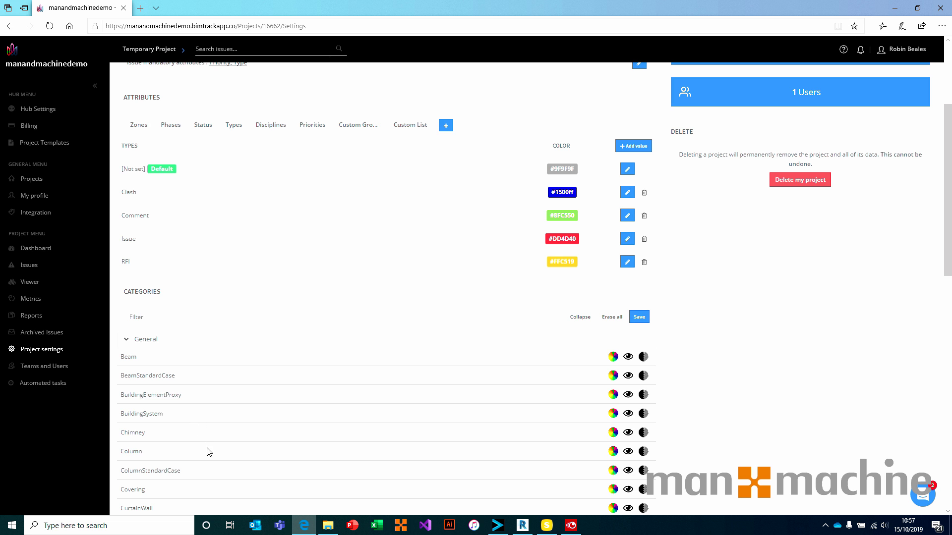
# Collapse General, then expand and collapse the ArchitectureDomain category group.
pyautogui.click(126, 339)
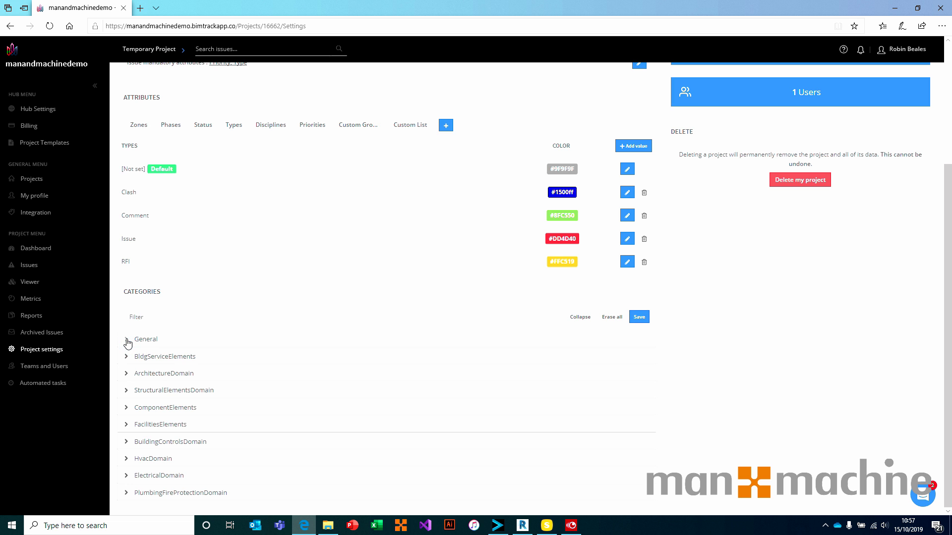
pyautogui.click(127, 373)
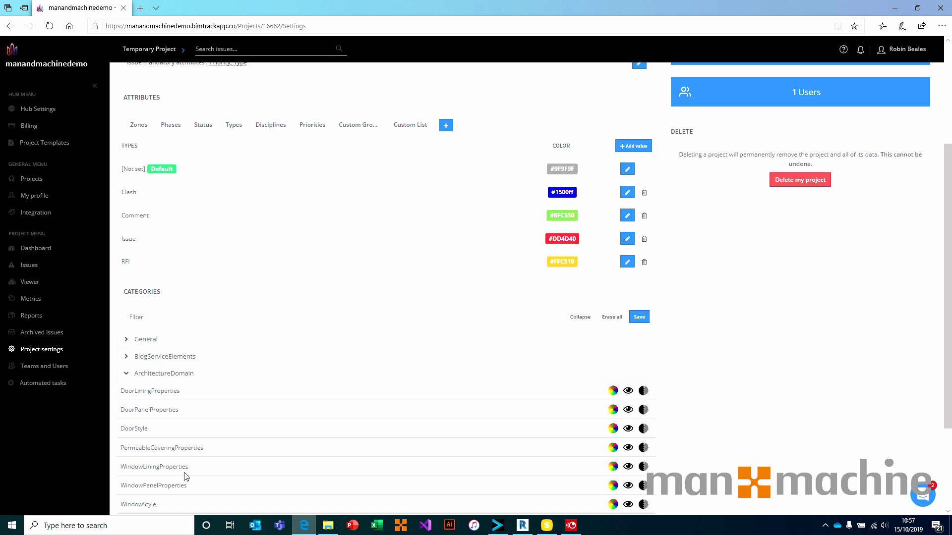
pyautogui.click(127, 376)
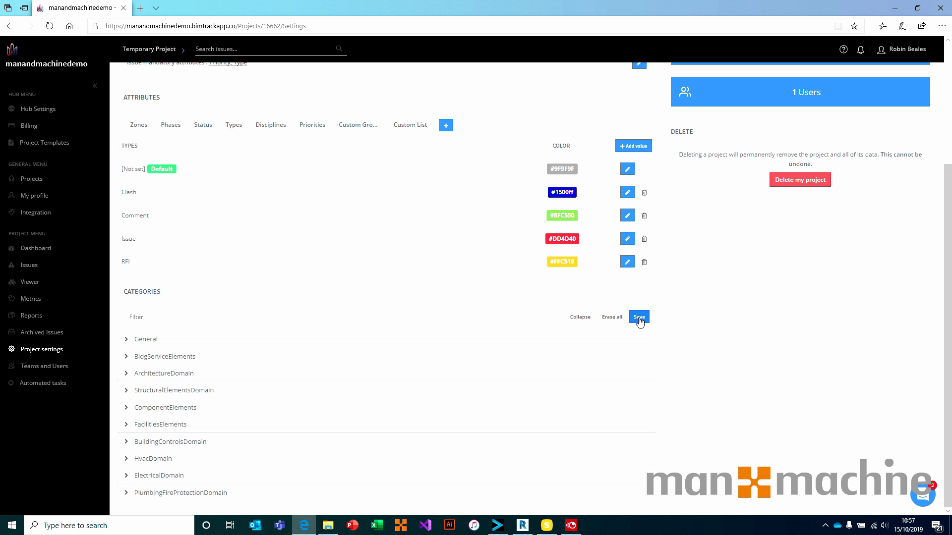
# Erase all category colour, visibility and transparency settings and confirm the erase.
pyautogui.click(611, 318)
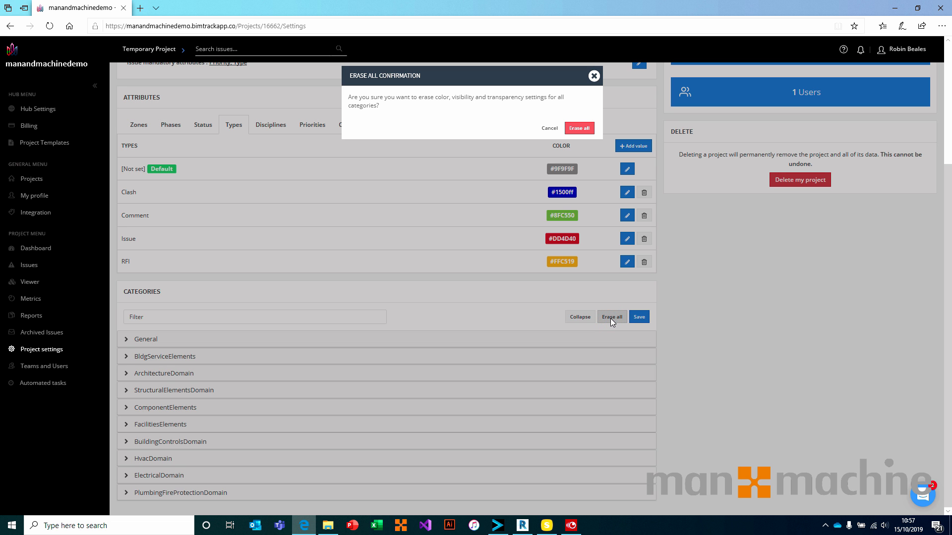
pyautogui.click(581, 129)
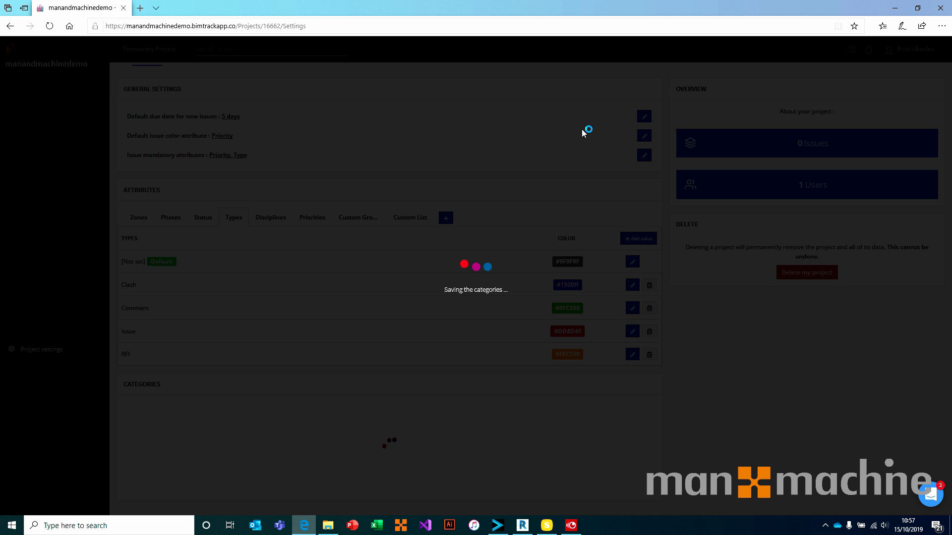
pyautogui.scroll(-2, 583, 133)
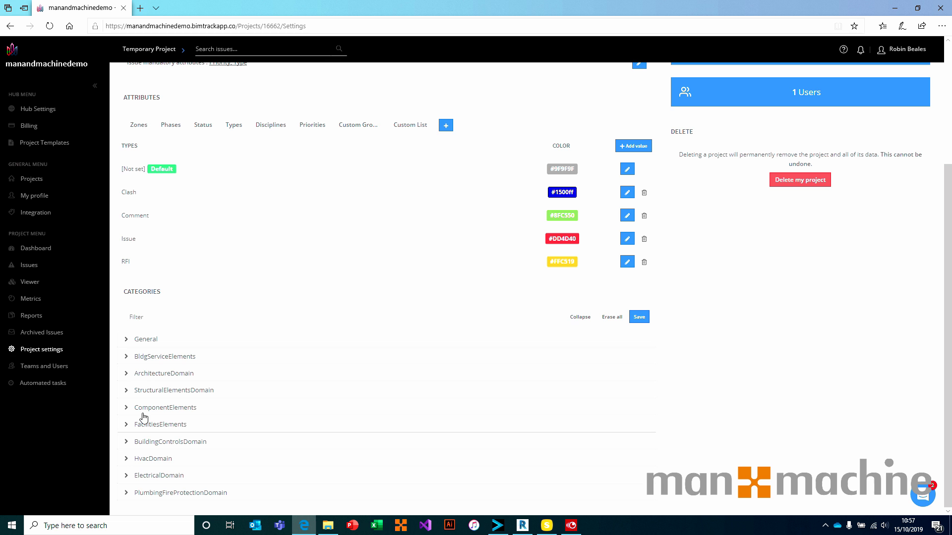
pyautogui.scroll(4, 144, 418)
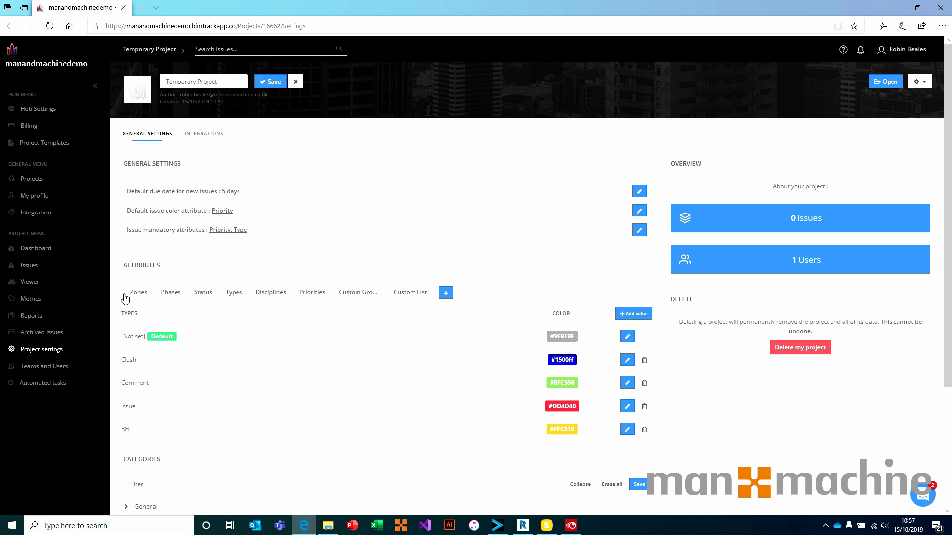
# Create a project template named 'MaM Project' from the Temporary Project.
pyautogui.click(923, 83)
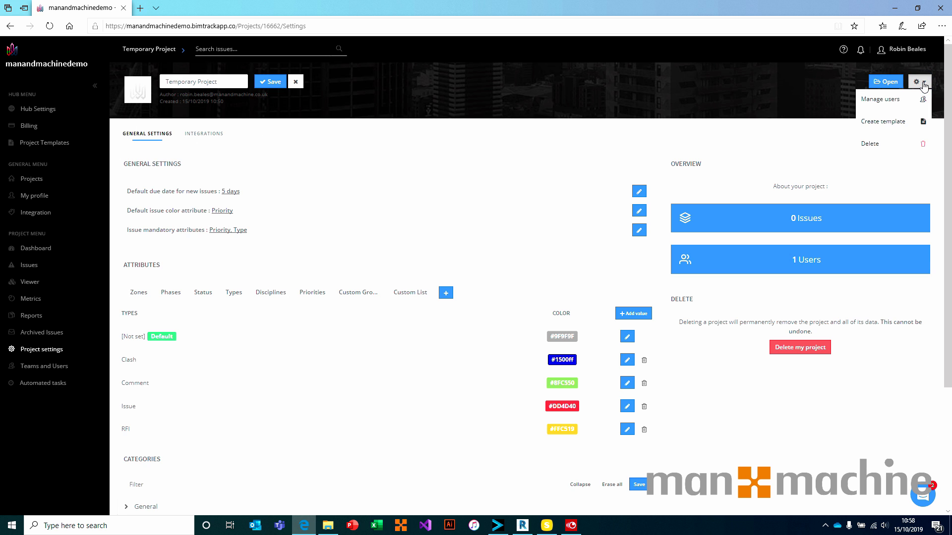
pyautogui.click(892, 122)
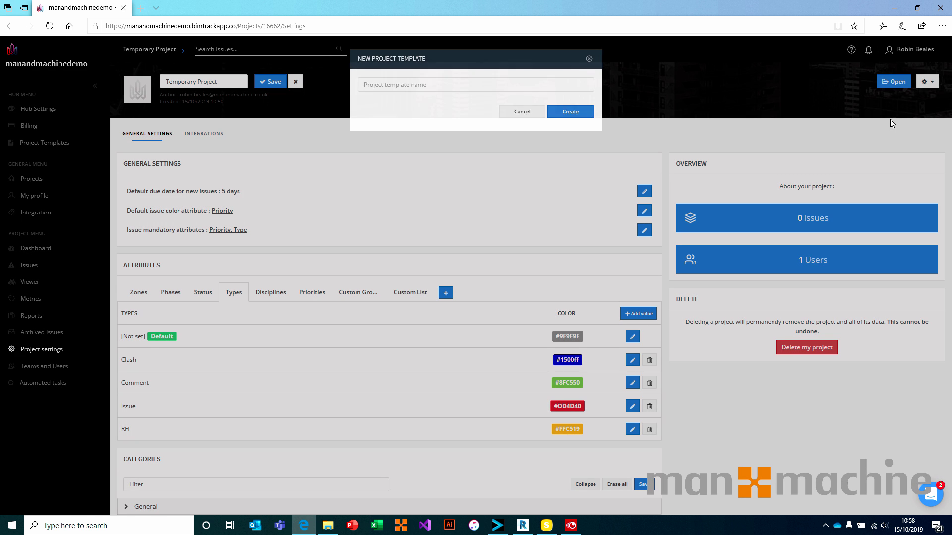
pyautogui.click(489, 83)
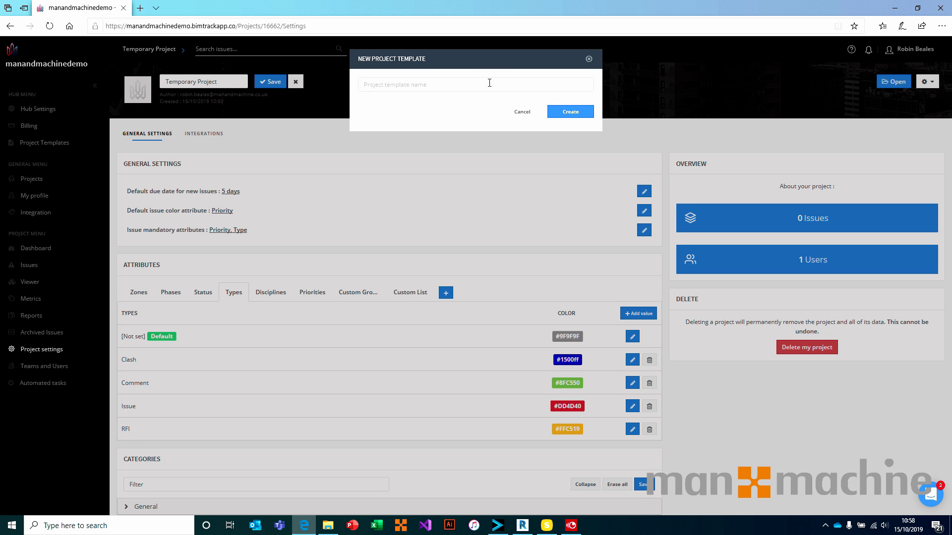
pyautogui.write('MaM Project')
pyautogui.click(570, 112)
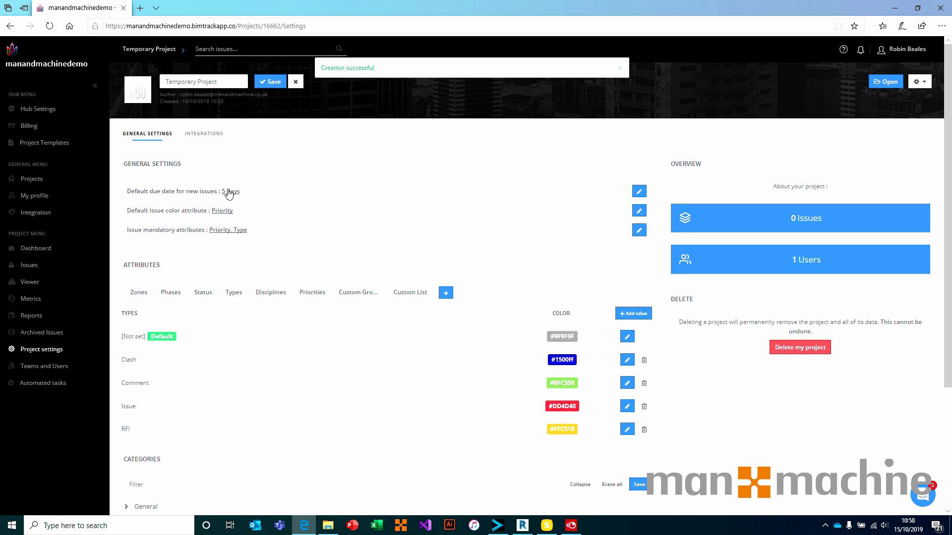
# Check the MaM Project template in a new-project form, cancel, then open the Temporary Project dashboard.
pyautogui.click(26, 182)
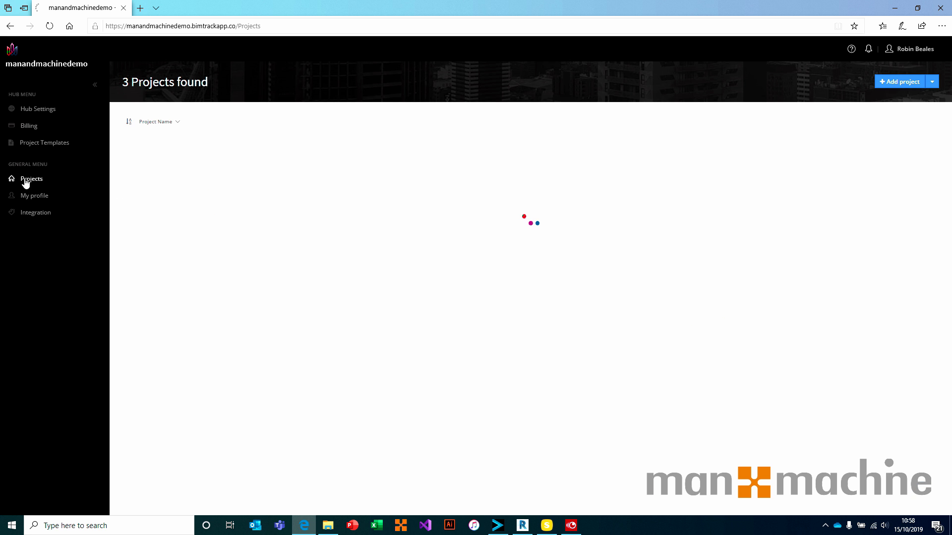
pyautogui.click(907, 84)
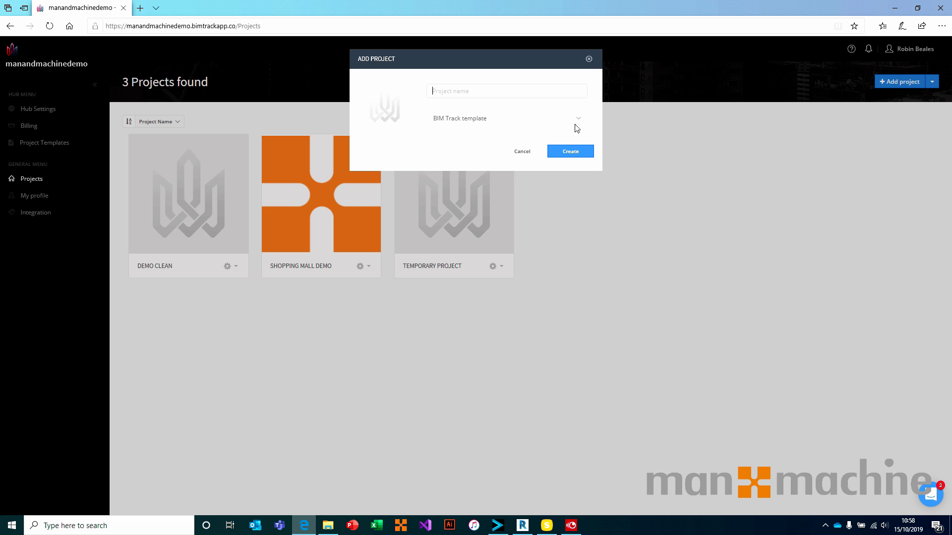
pyautogui.click(575, 119)
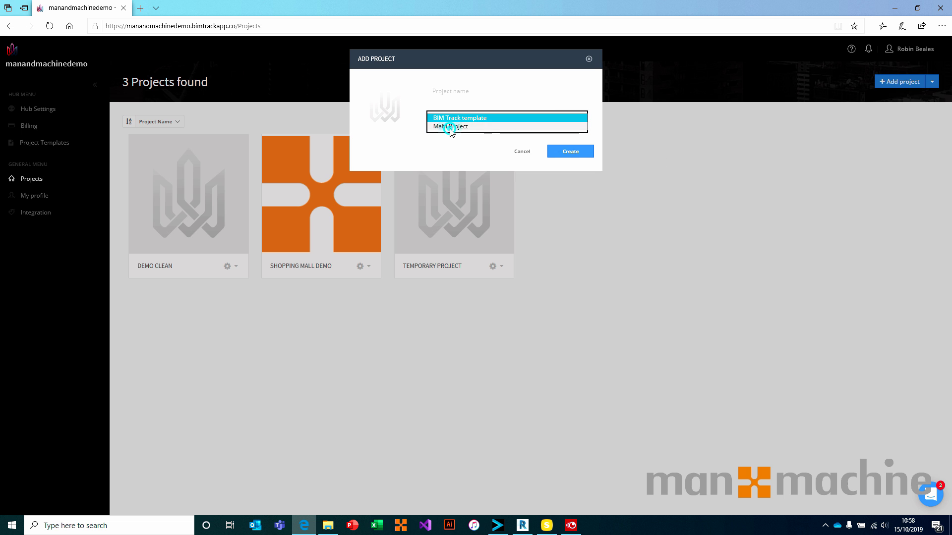
pyautogui.click(450, 127)
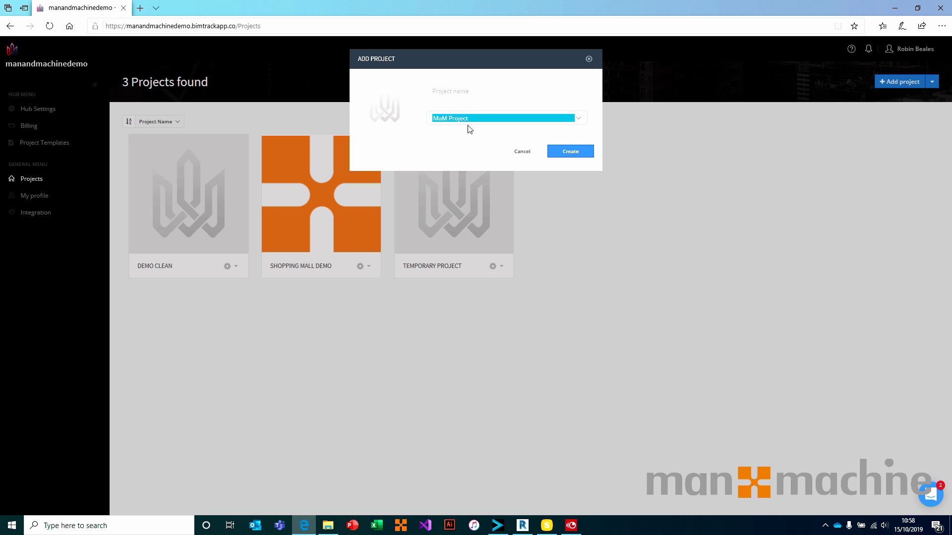
pyautogui.click(528, 156)
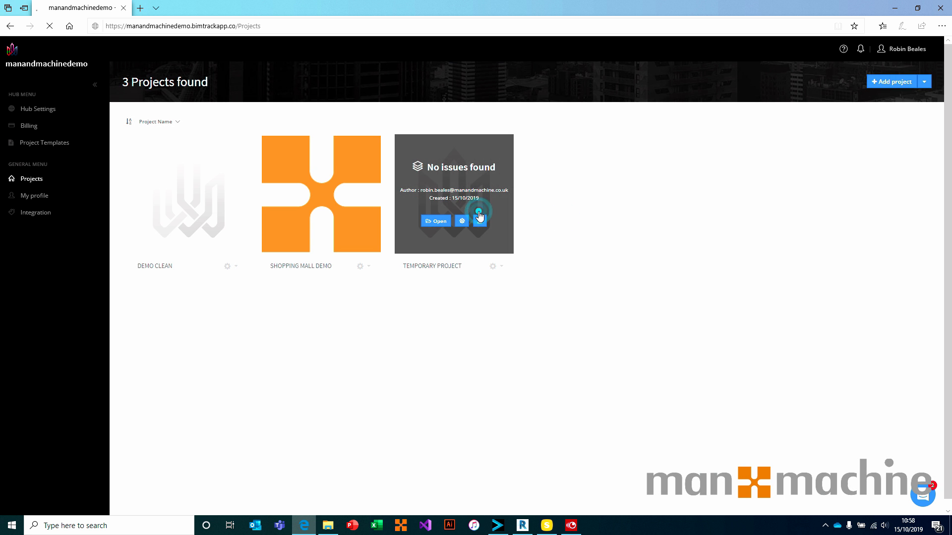
pyautogui.click(479, 217)
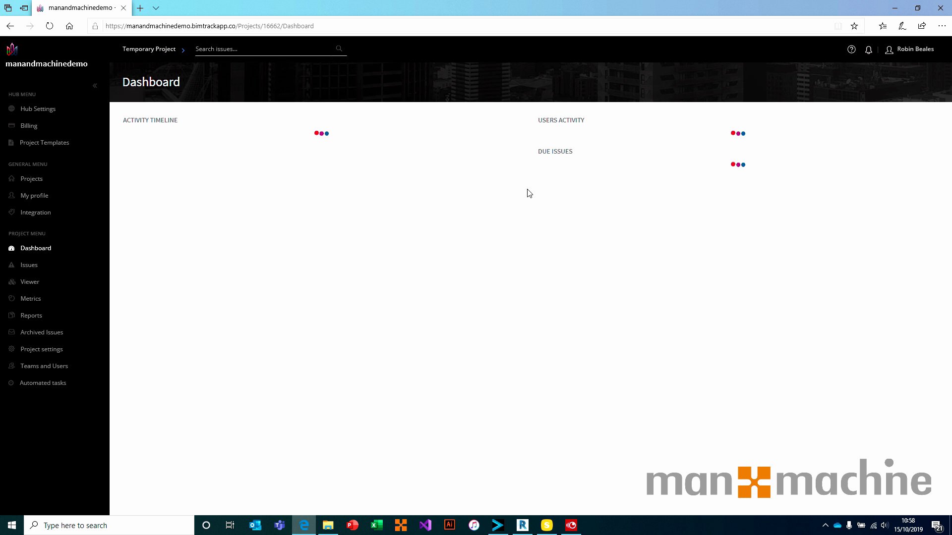
# Go to the Temporary Project's Manage users page via Project settings' gear menu.
pyautogui.click(43, 351)
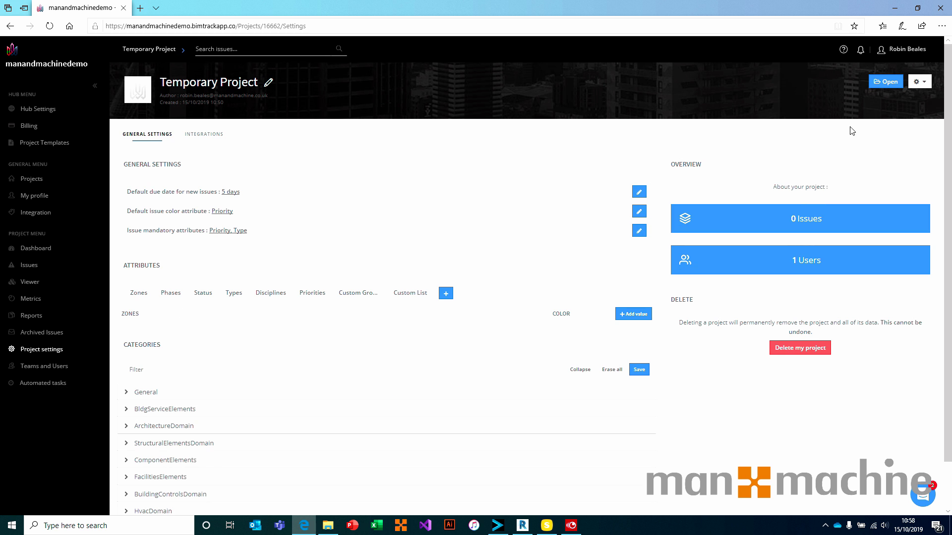
pyautogui.click(929, 84)
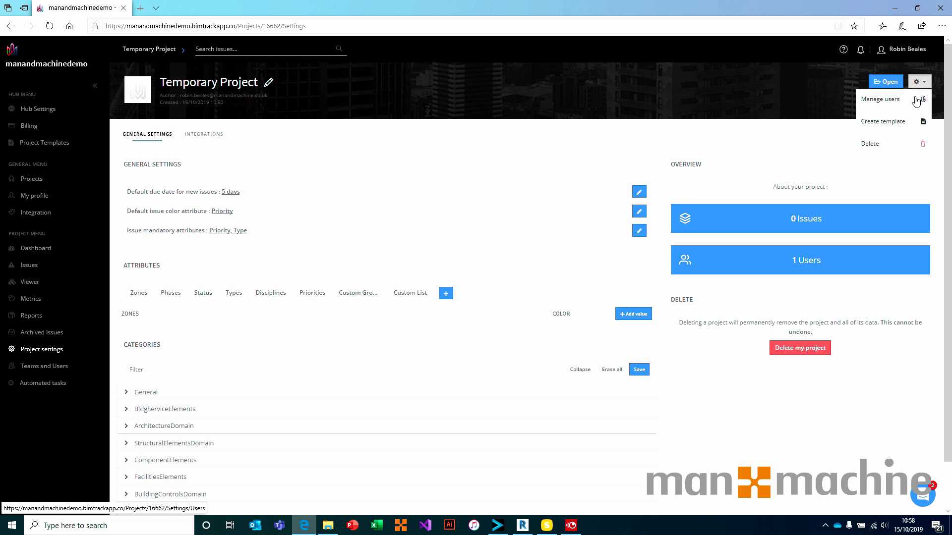
pyautogui.click(916, 100)
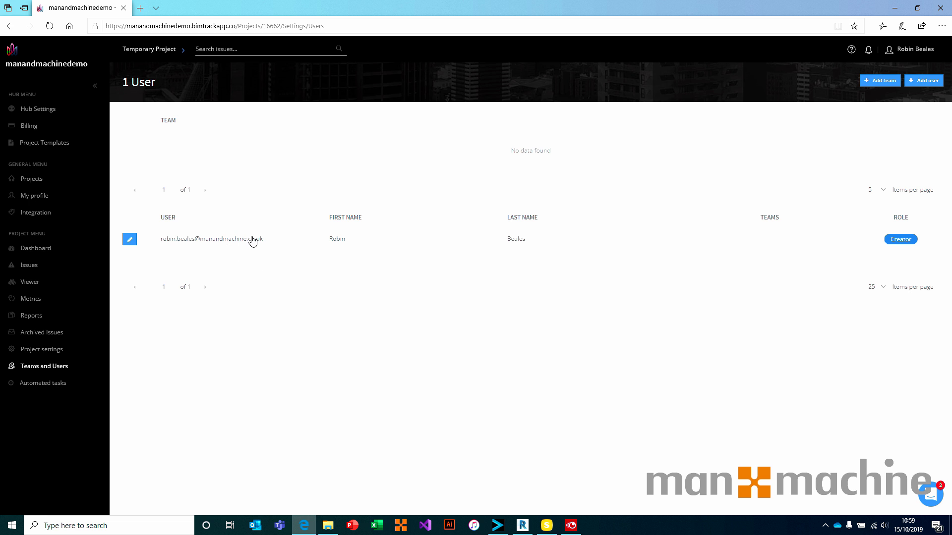
# View the hub's users in Hub Settings, then reopen the Temporary Project dashboard.
pyautogui.click(38, 113)
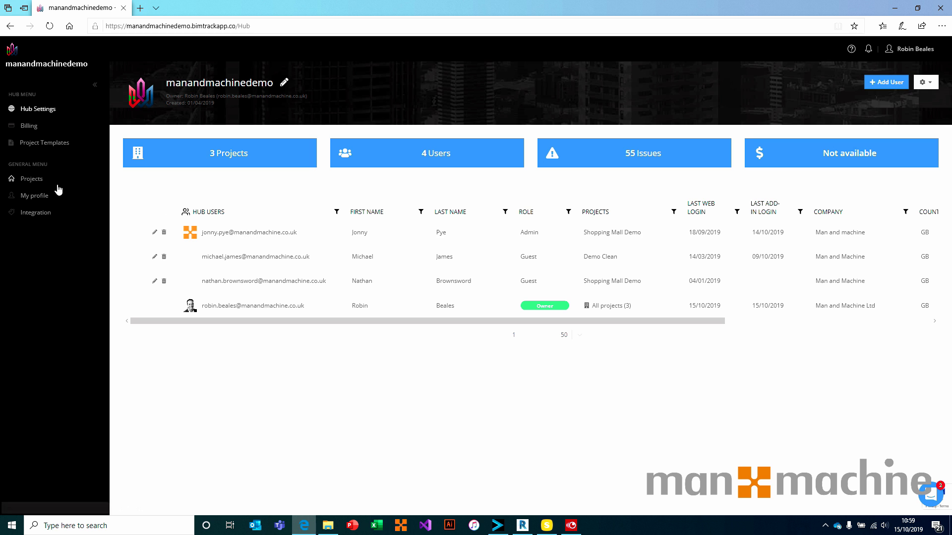
pyautogui.click(34, 183)
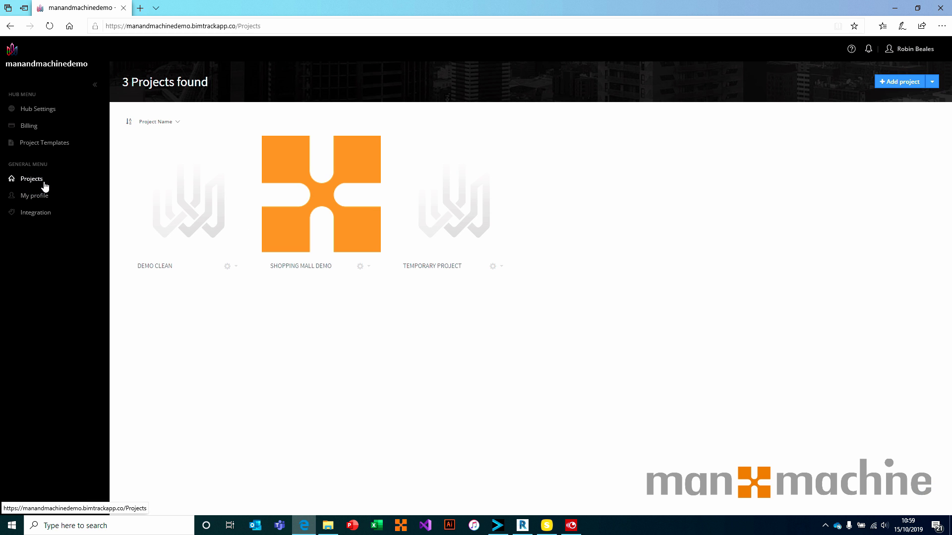
pyautogui.click(462, 197)
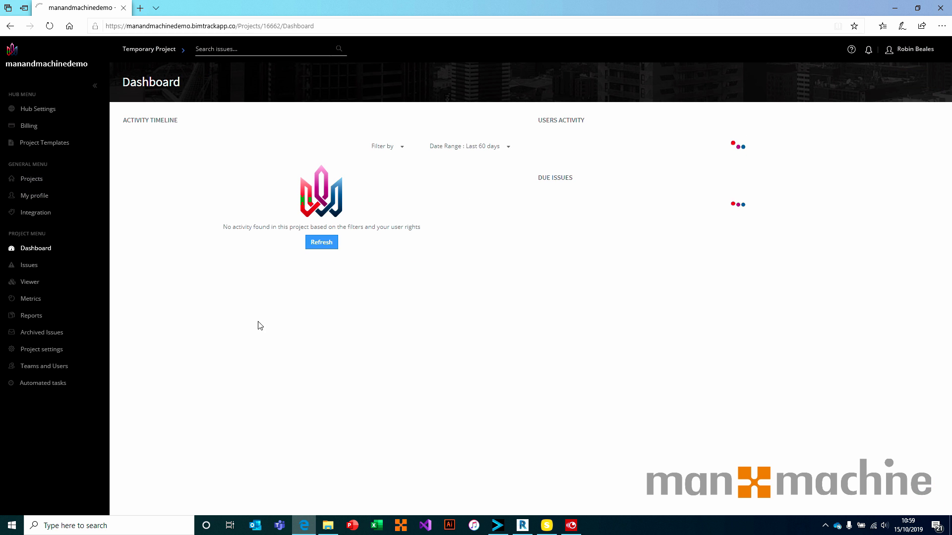
# Start adding a project user, see only three hub members offered, then switch to Hub Settings.
pyautogui.click(22, 369)
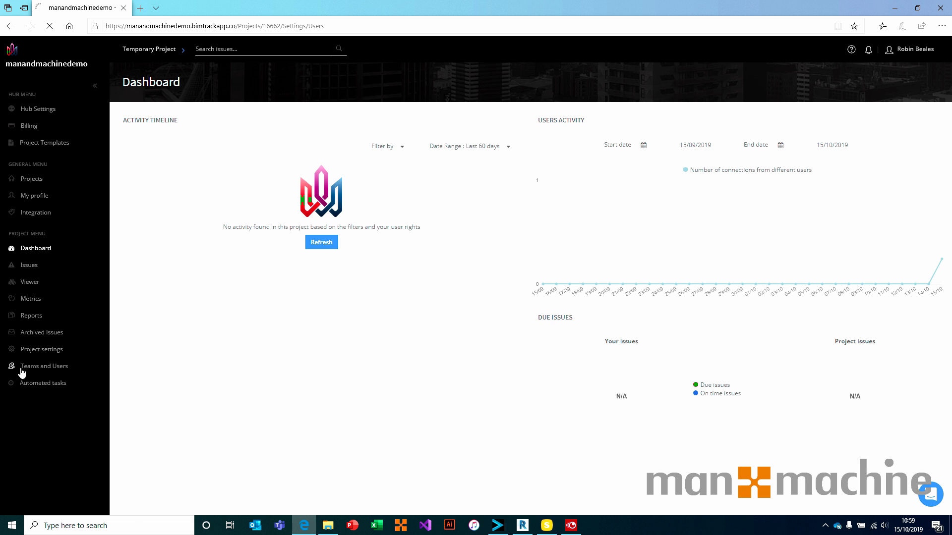
pyautogui.click(920, 83)
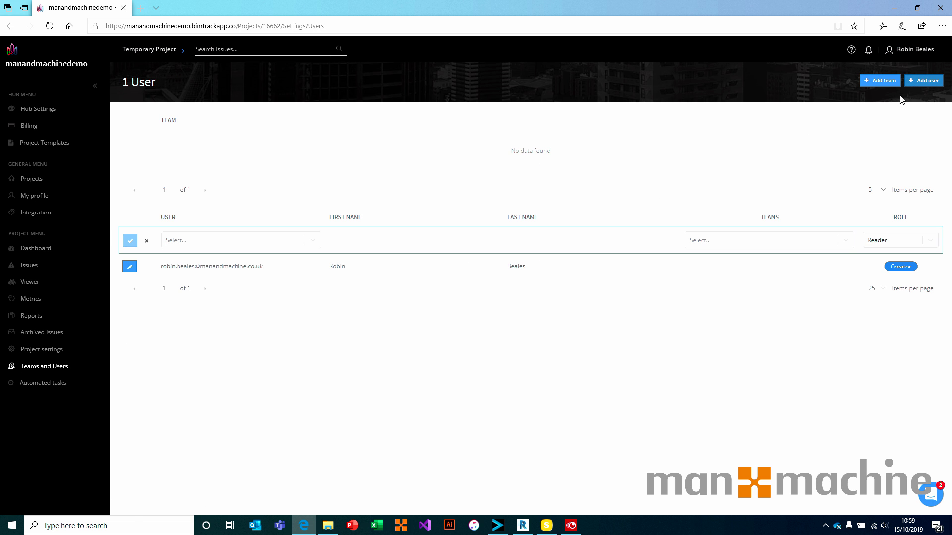
pyautogui.click(312, 240)
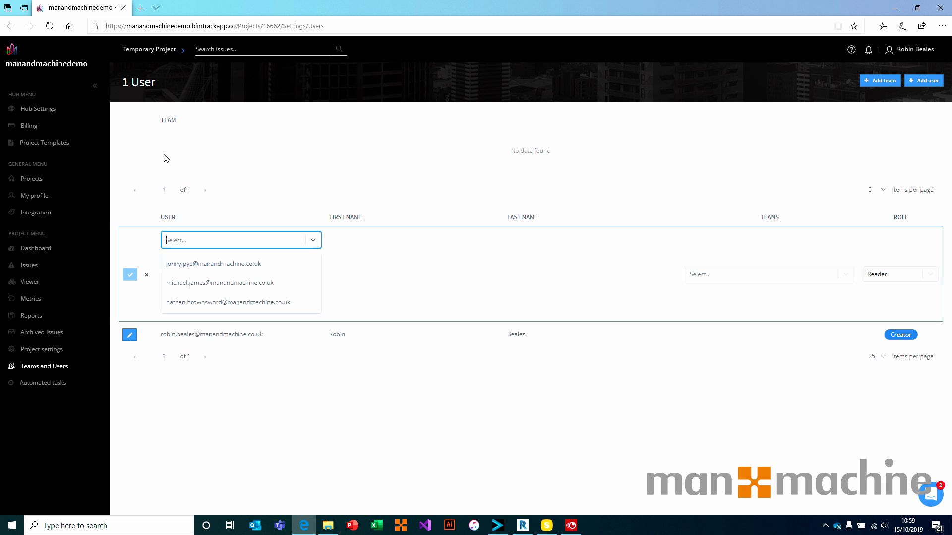
pyautogui.click(43, 111)
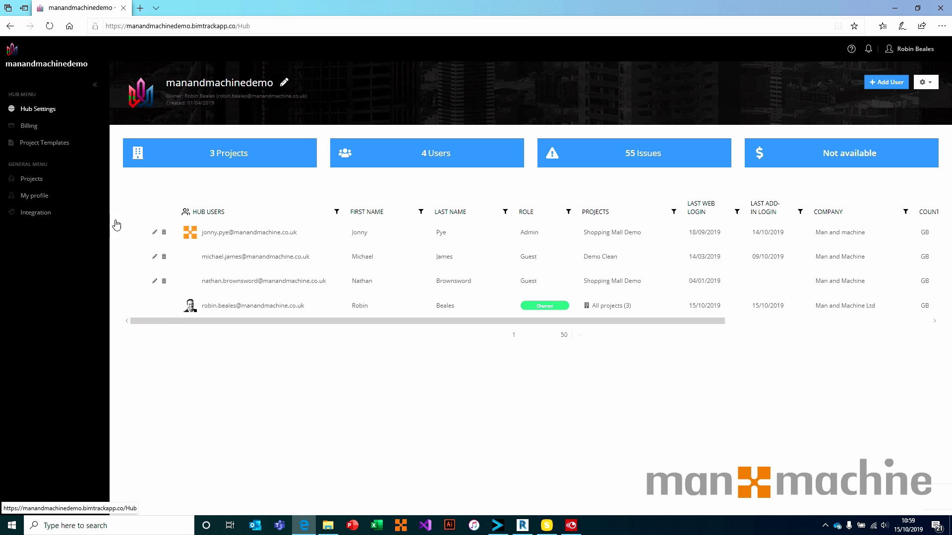
# Add a hub user by their e-mail address as a Guest with Temporary Project access.
pyautogui.click(890, 81)
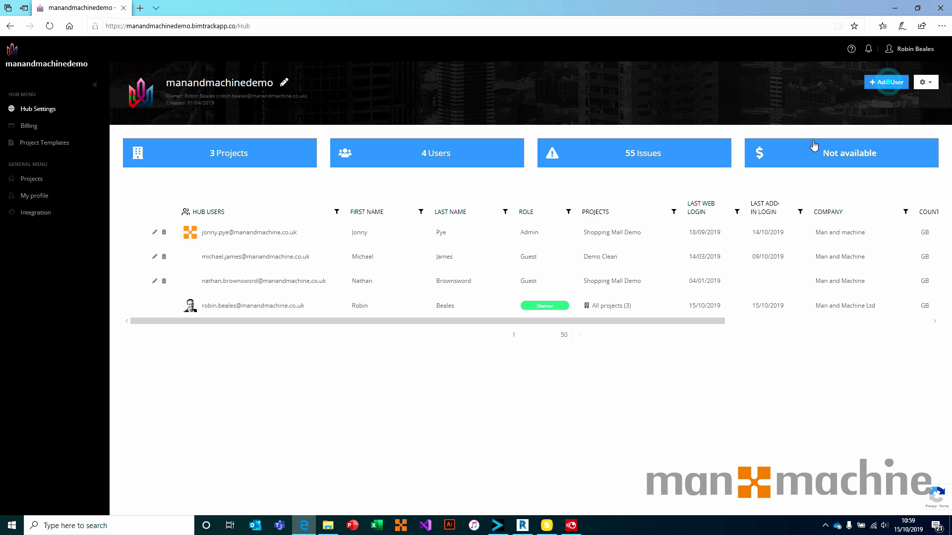
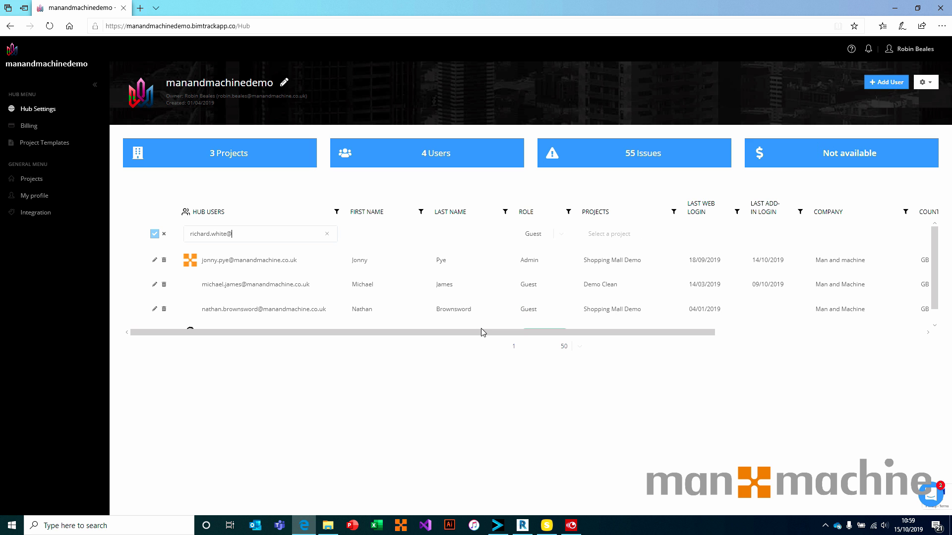
pyautogui.click(560, 237)
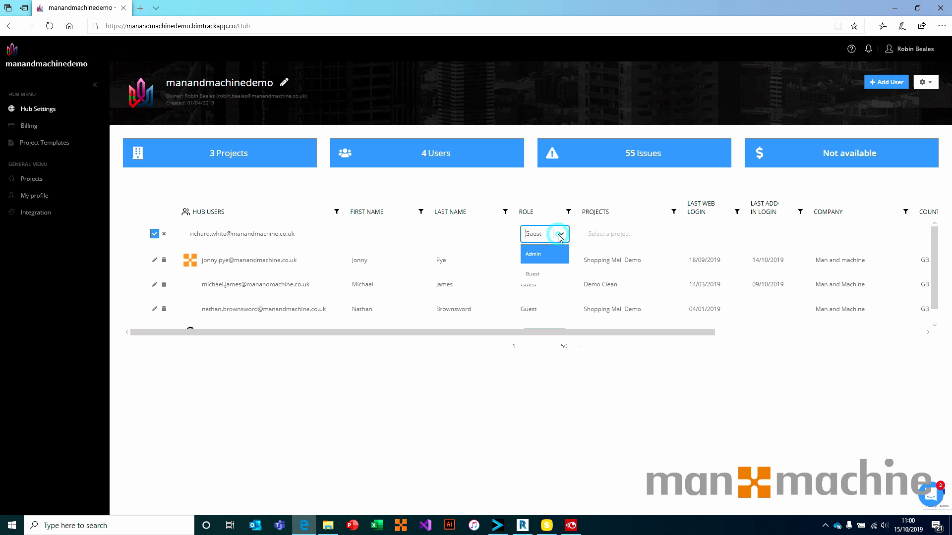
pyautogui.click(561, 236)
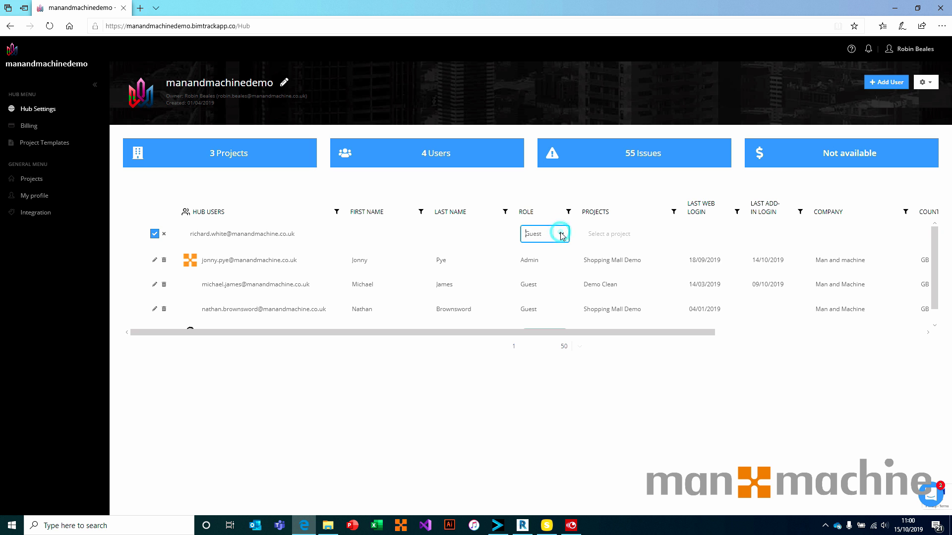
pyautogui.click(611, 234)
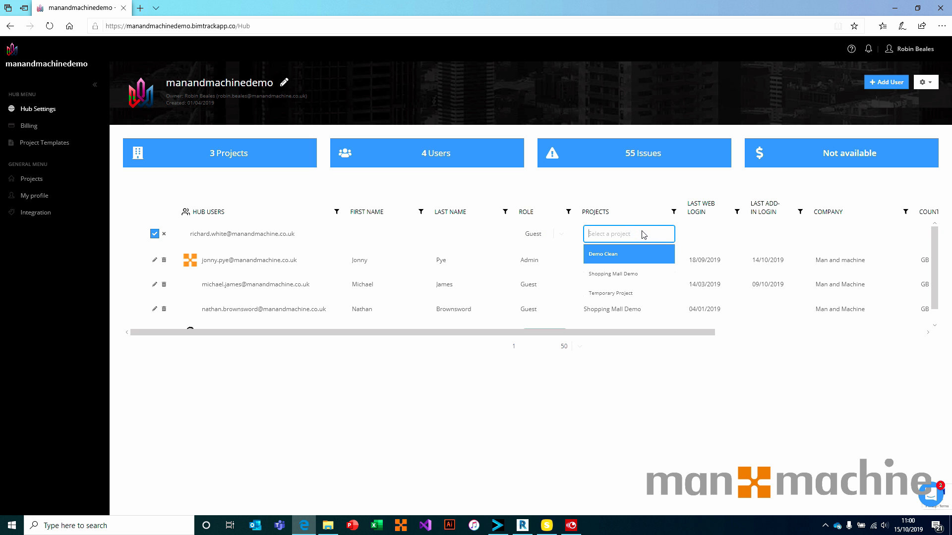
pyautogui.click(626, 293)
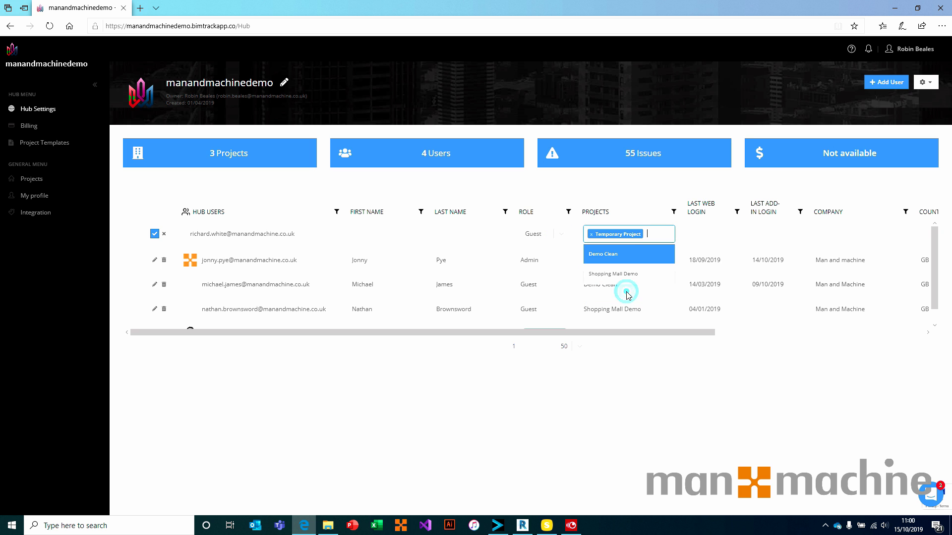
pyautogui.click(155, 234)
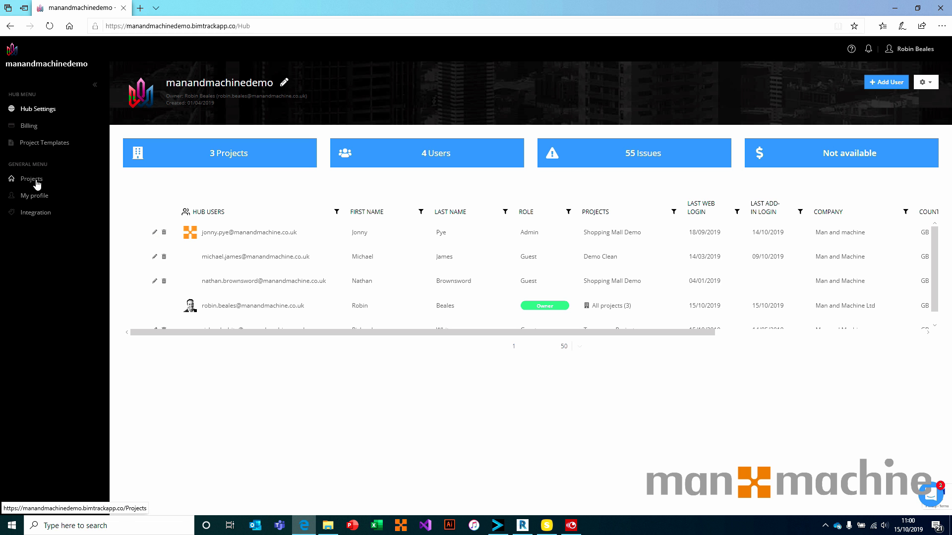
# Add the last listed hub user to the Temporary Project as a Reader.
pyautogui.click(33, 180)
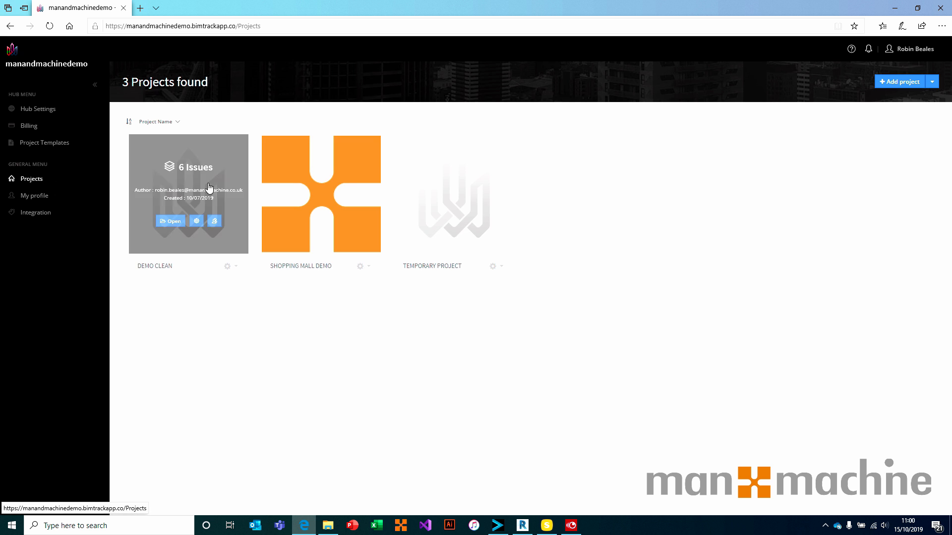
pyautogui.click(468, 184)
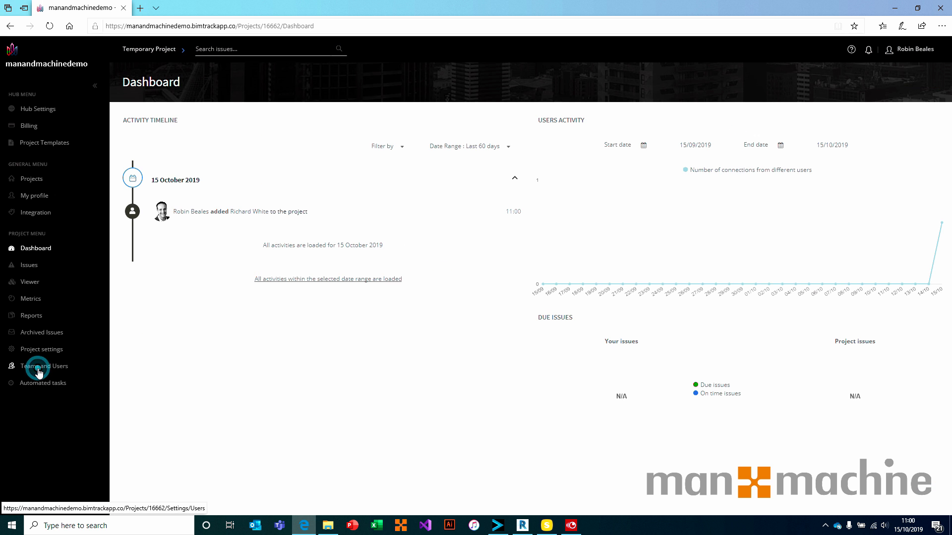
pyautogui.click(40, 369)
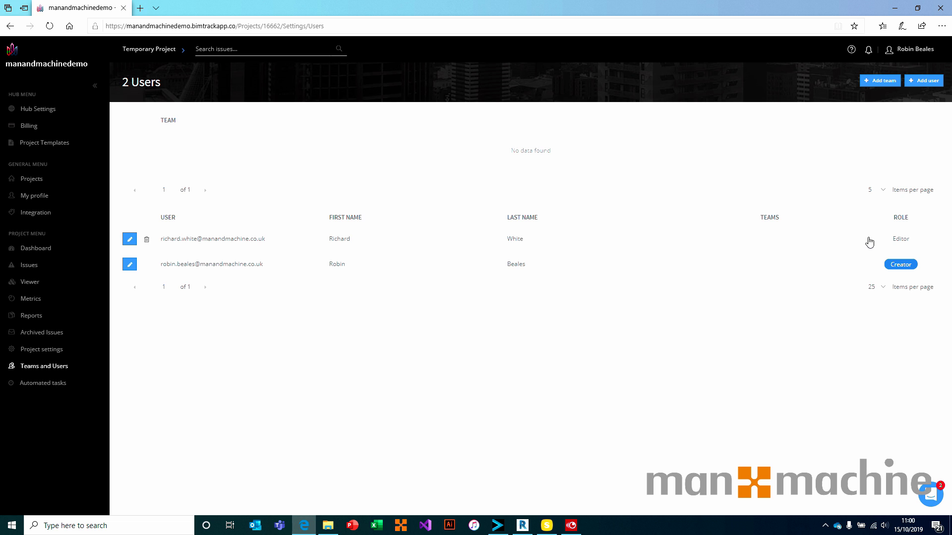
pyautogui.click(922, 81)
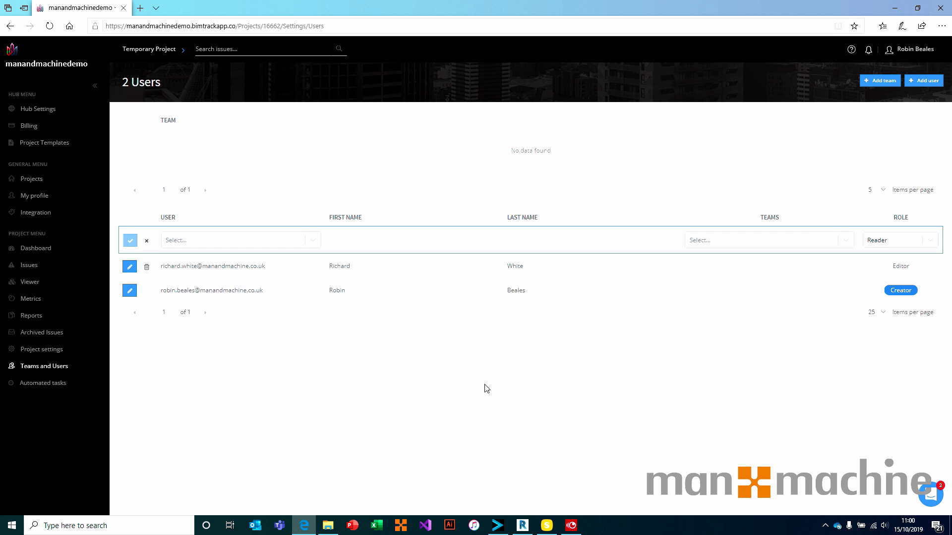
pyautogui.click(313, 240)
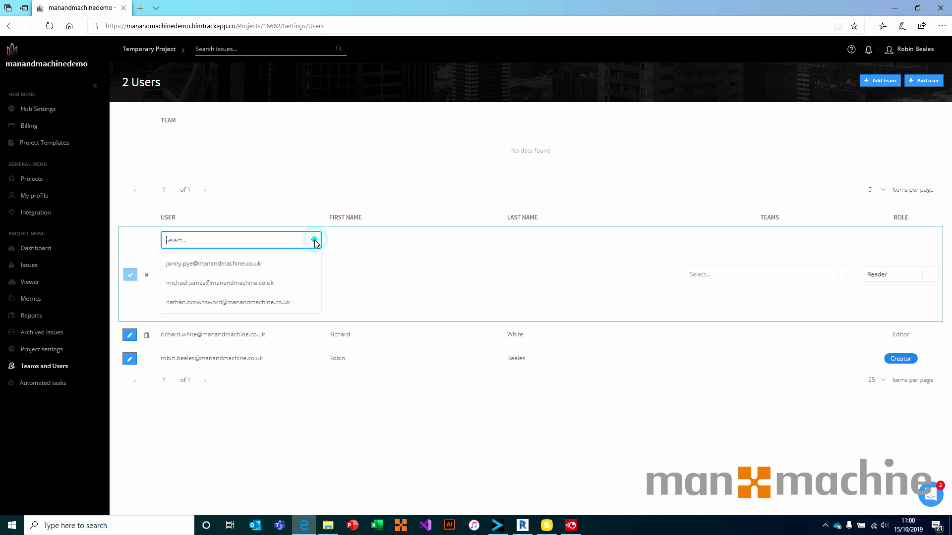
pyautogui.click(253, 302)
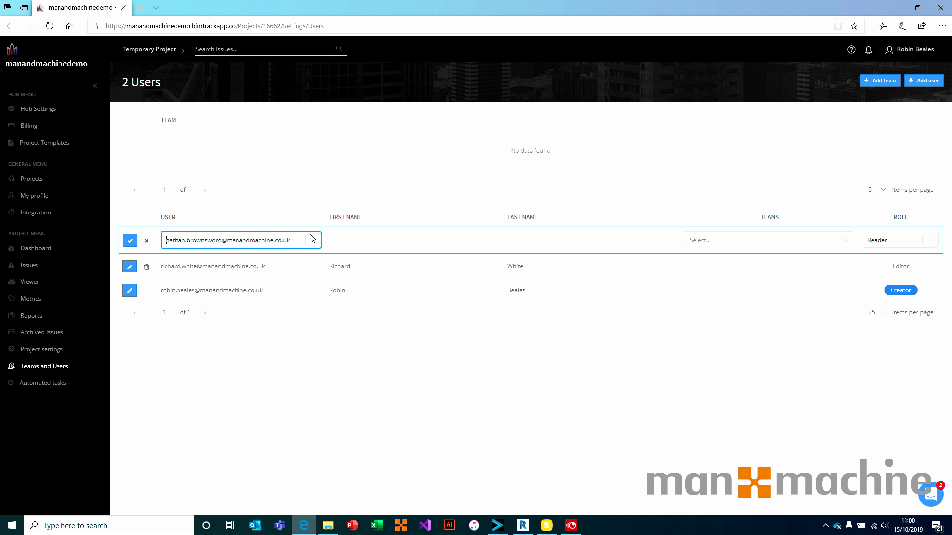
pyautogui.click(130, 240)
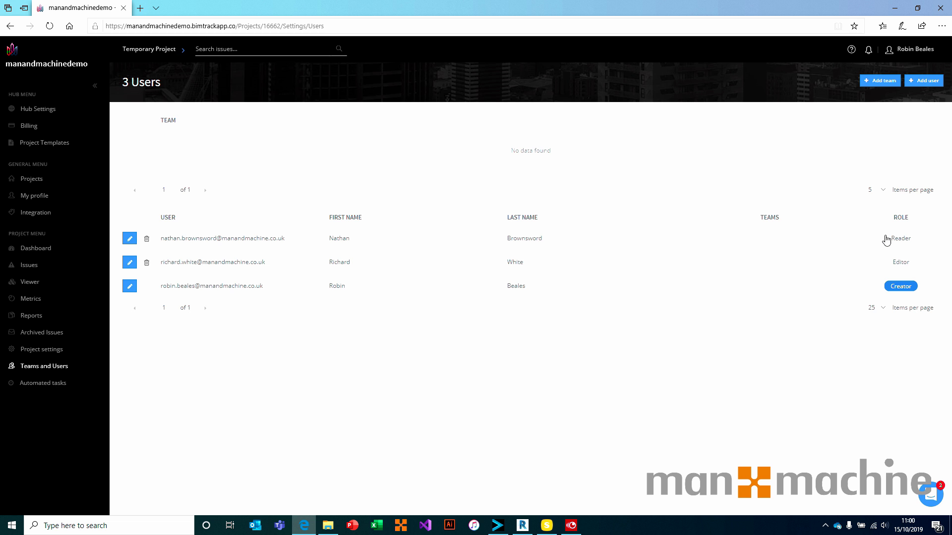
# Set the second project user's role to Editor and keep the first as Reader.
pyautogui.click(130, 263)
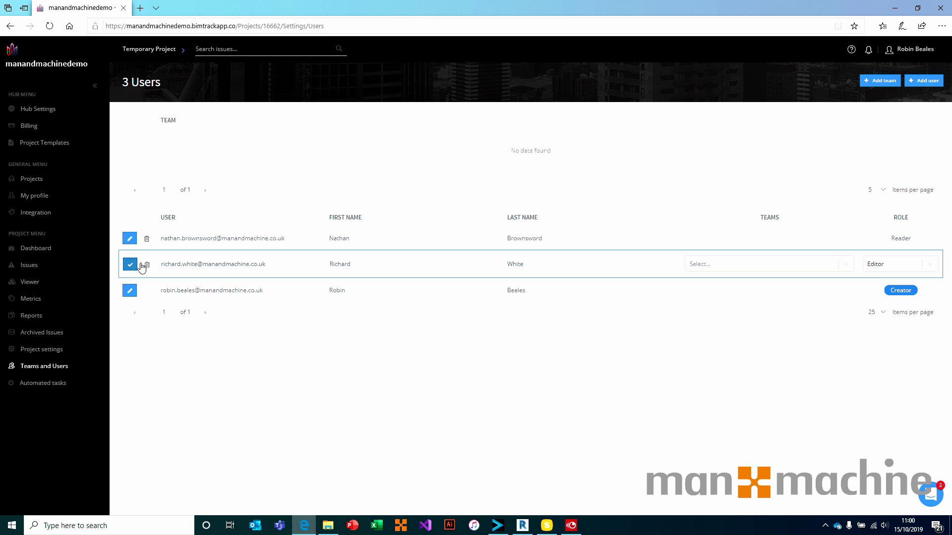
pyautogui.click(930, 265)
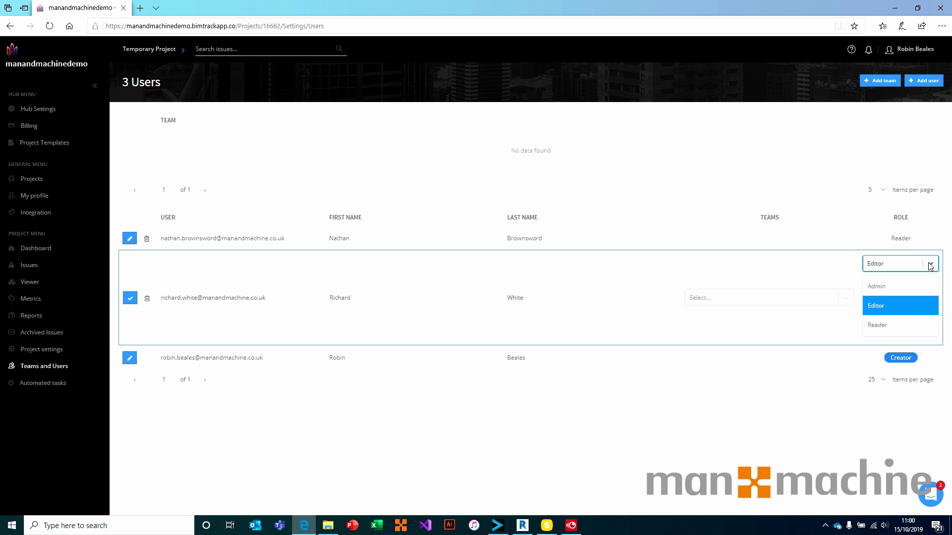
pyautogui.click(930, 265)
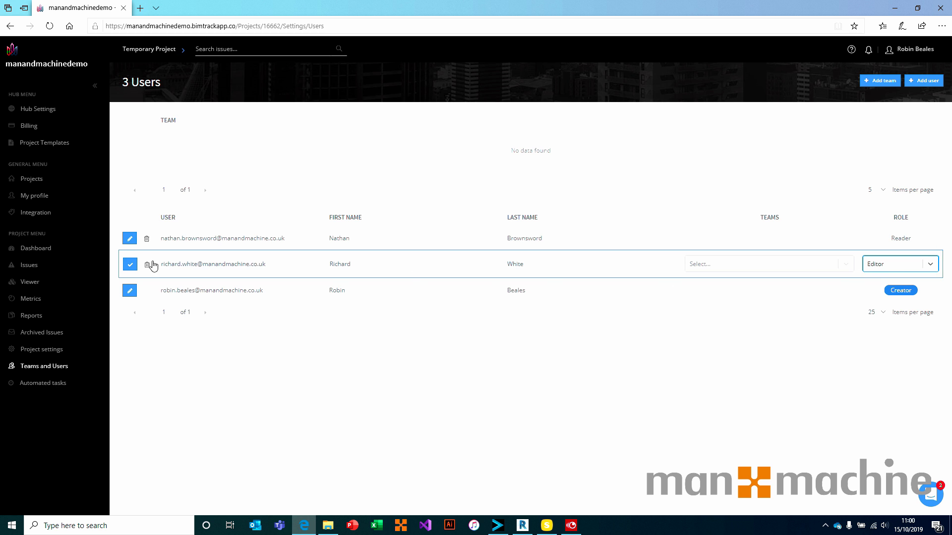
pyautogui.click(130, 238)
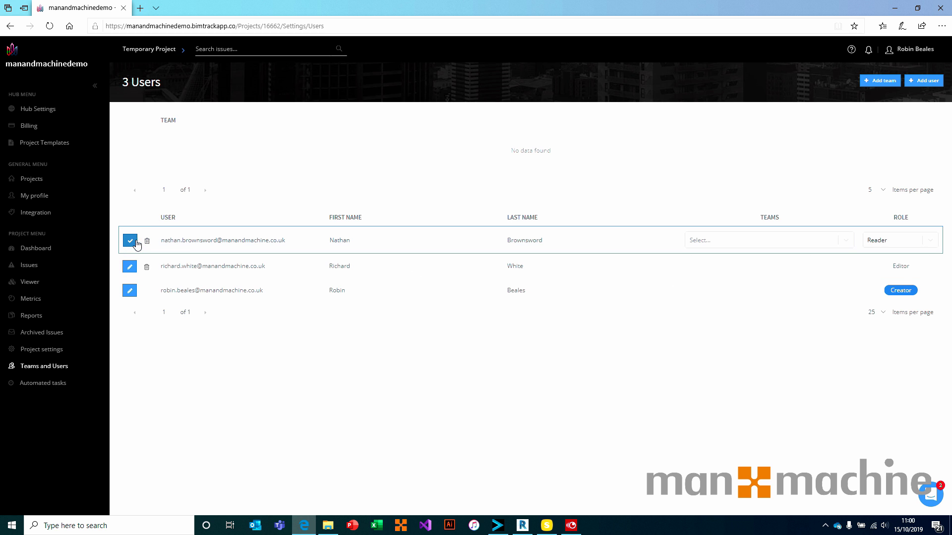
pyautogui.click(931, 241)
pyautogui.click(932, 243)
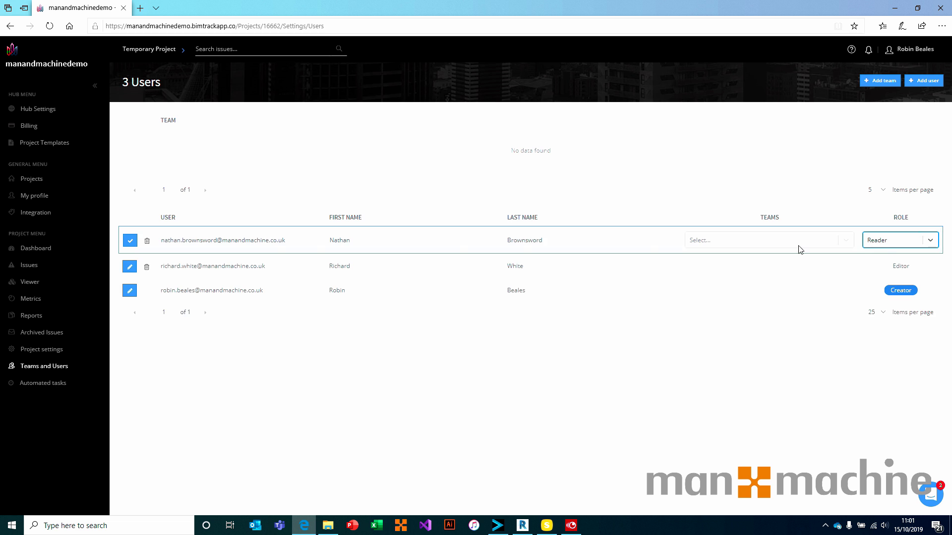
pyautogui.click(131, 242)
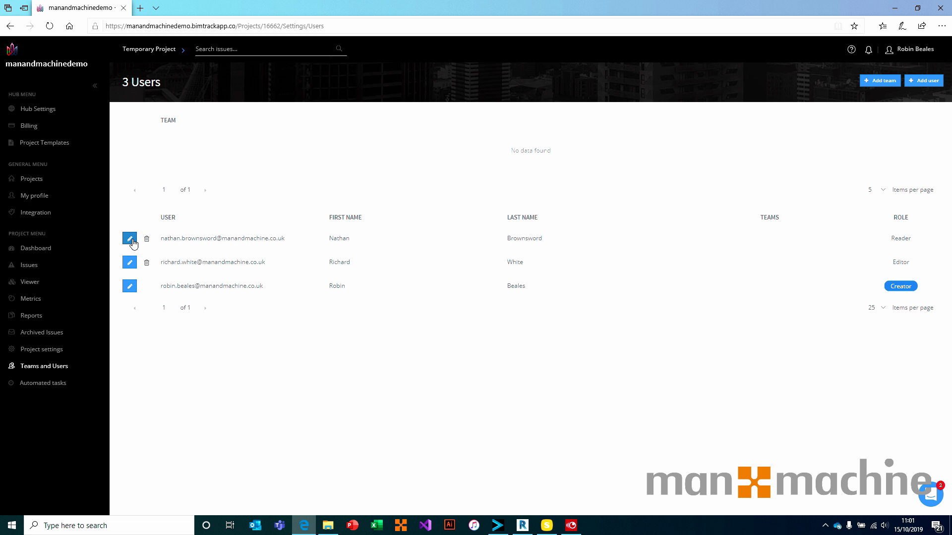
# Add two project teams named Architecture and Mechanical.
pyautogui.click(874, 84)
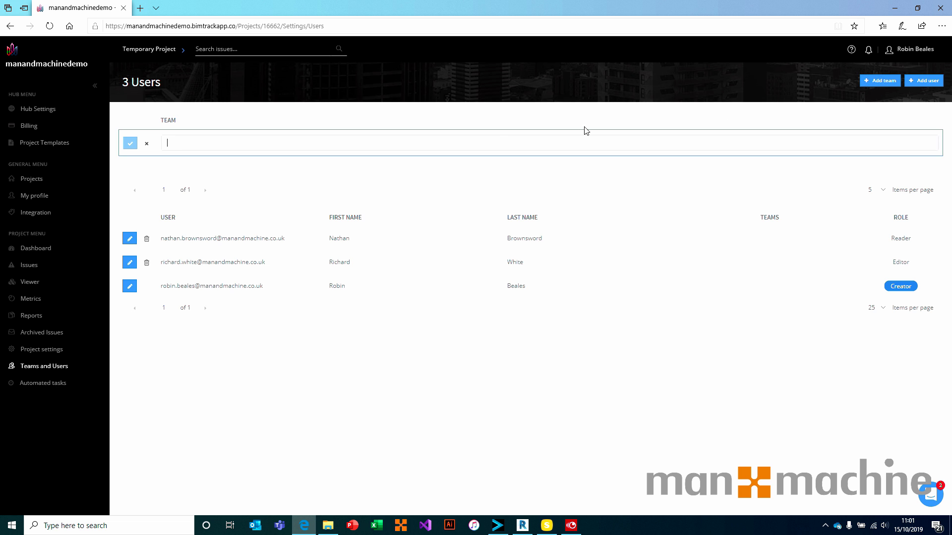
pyautogui.write('Architecture')
pyautogui.press('Return')
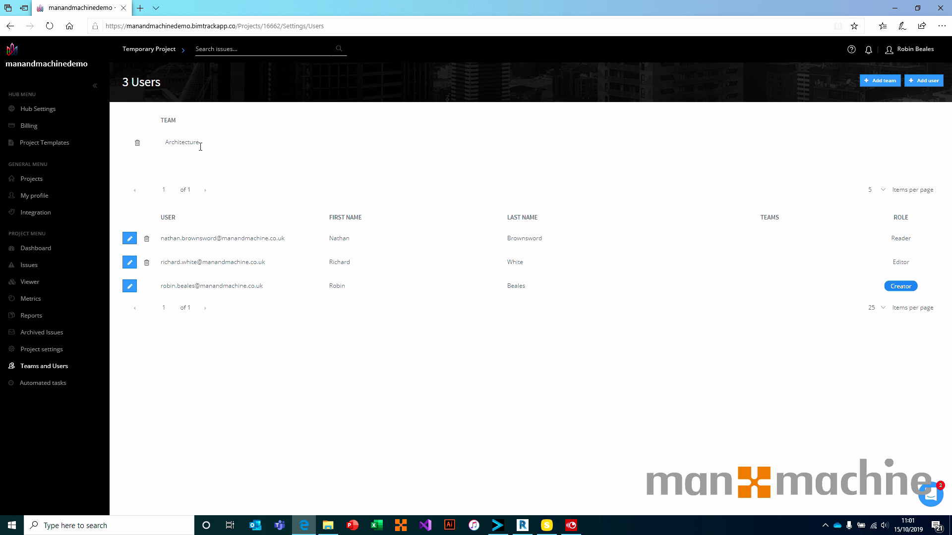
pyautogui.click(862, 80)
pyautogui.write('Mechn')
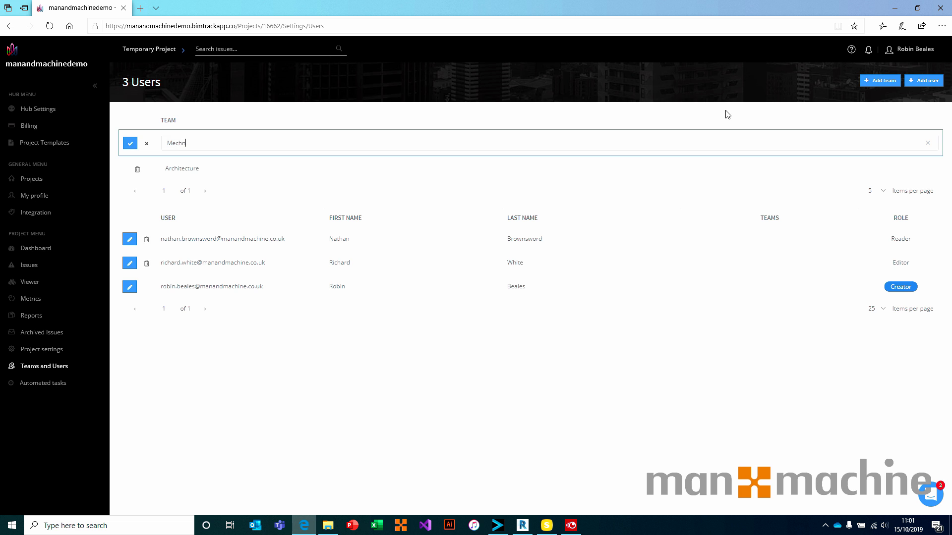
pyautogui.press('Return')
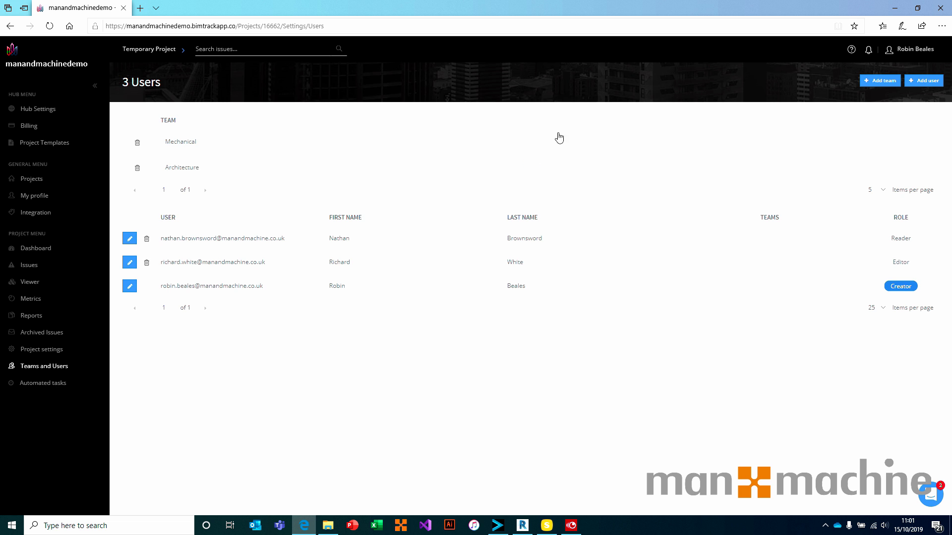
# Assign the first user to the Mechanical team, keeping the Reader role.
pyautogui.click(129, 238)
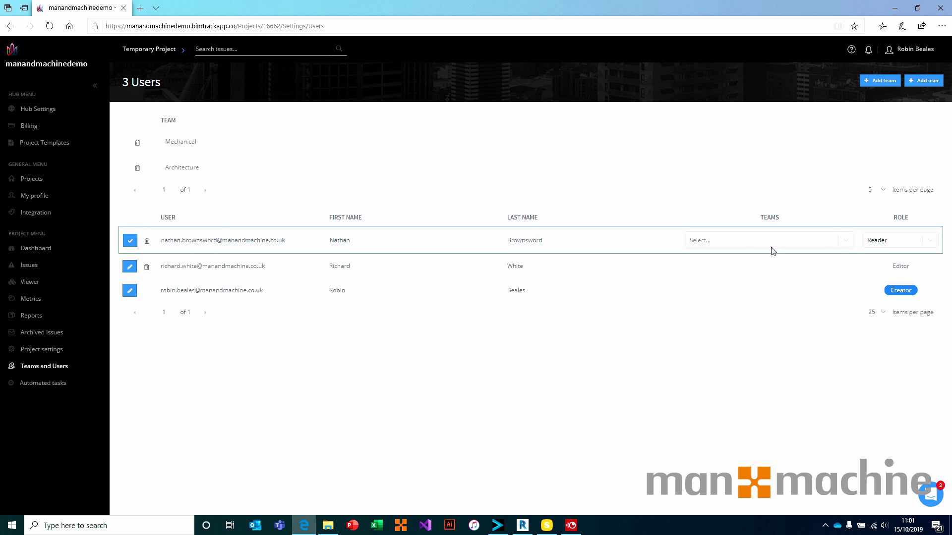
pyautogui.click(845, 242)
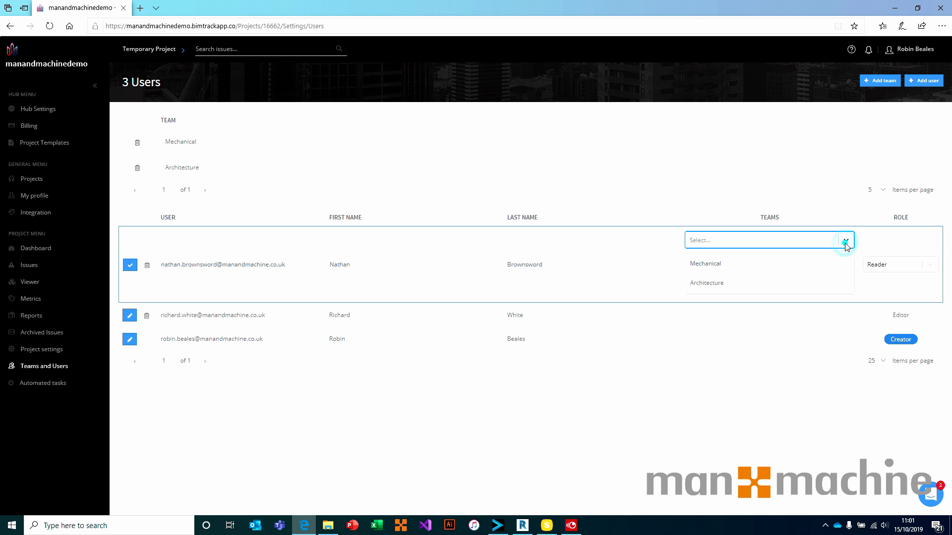
pyautogui.click(717, 266)
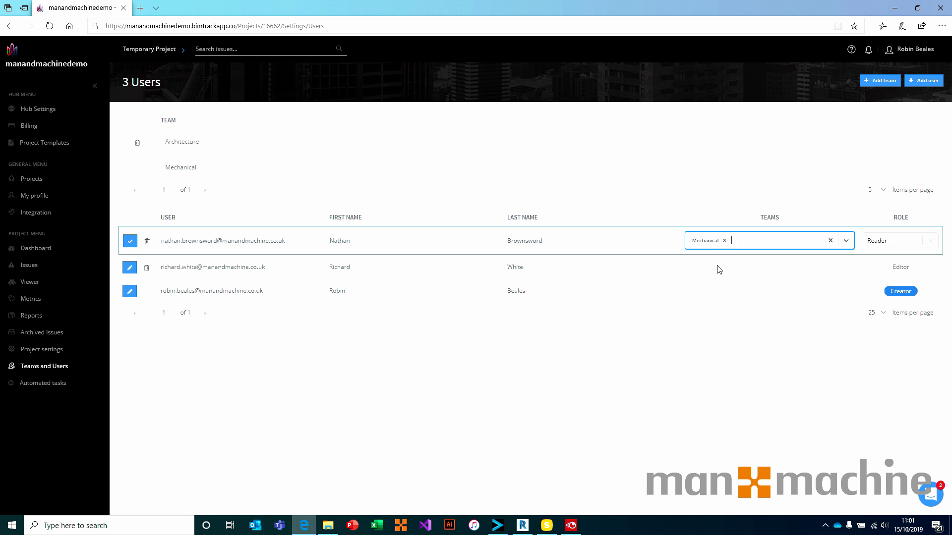
pyautogui.click(897, 240)
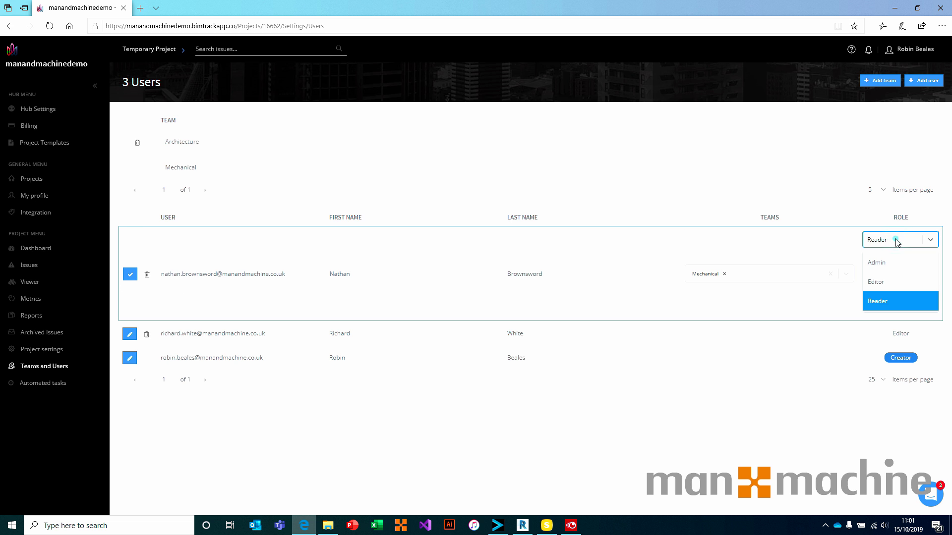
pyautogui.click(885, 281)
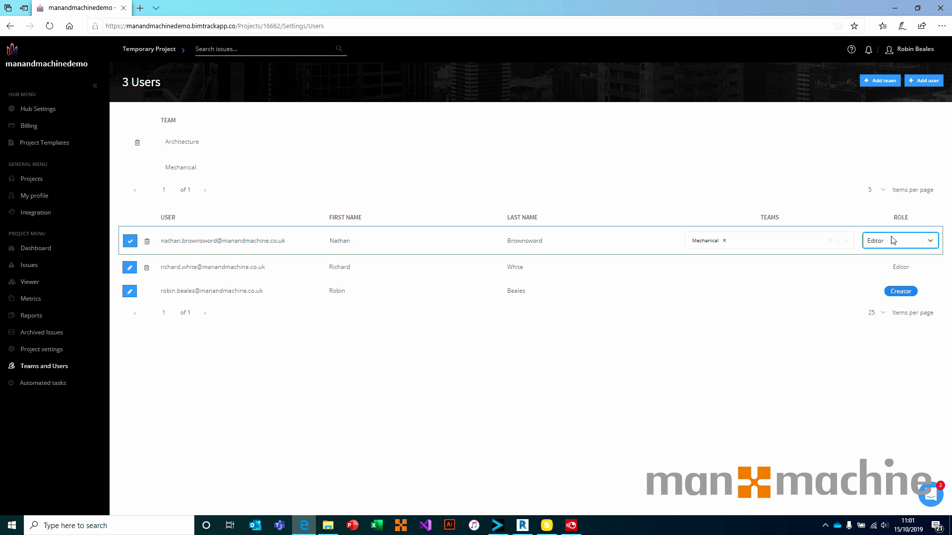
pyautogui.click(929, 242)
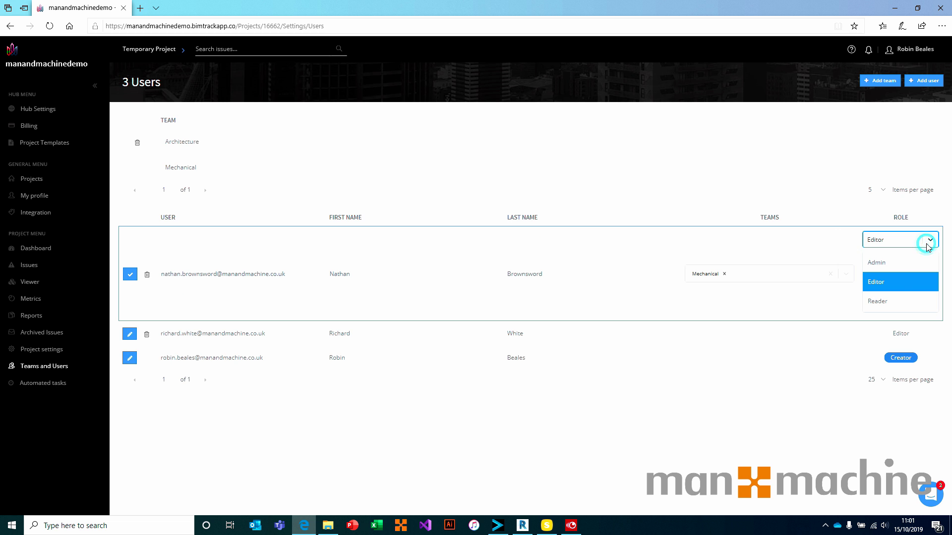
pyautogui.click(895, 306)
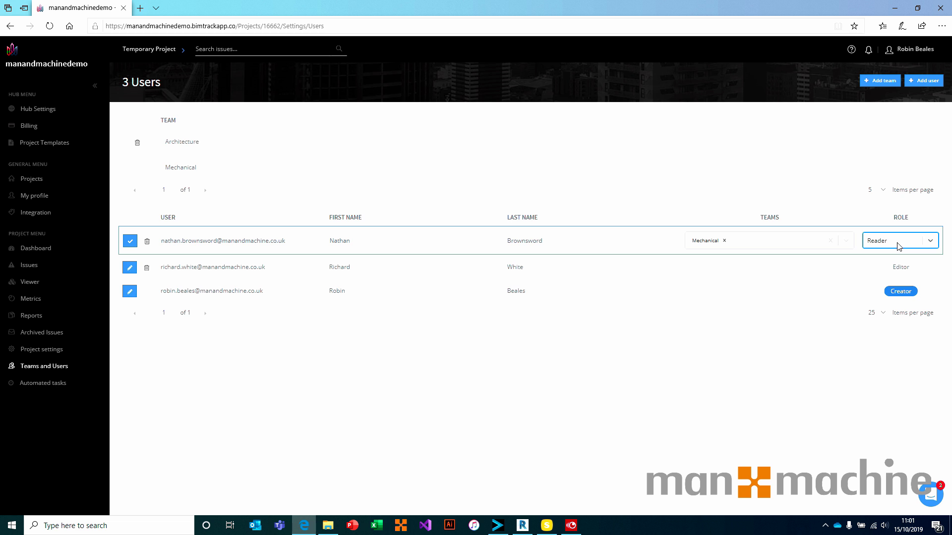
# Save the first user and assign the second user to the Architecture team.
pyautogui.click(129, 268)
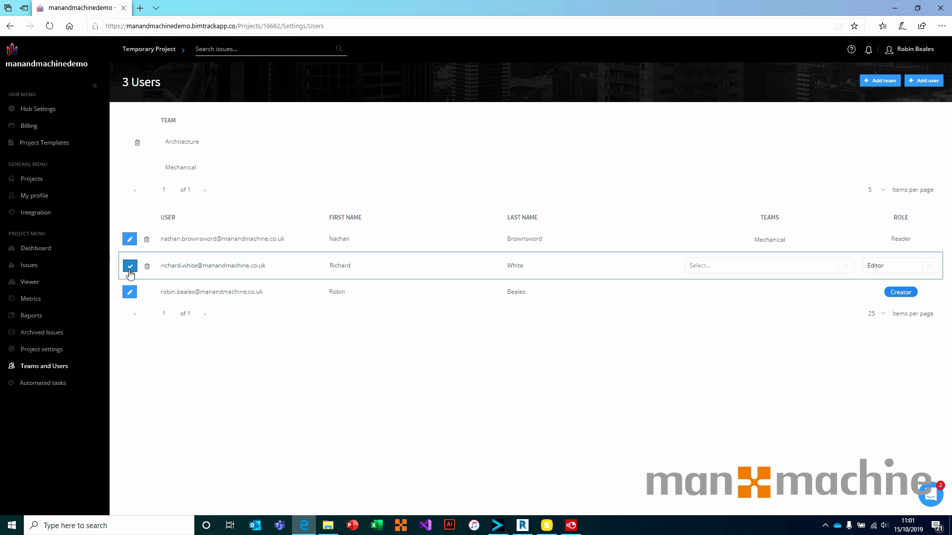
pyautogui.click(796, 265)
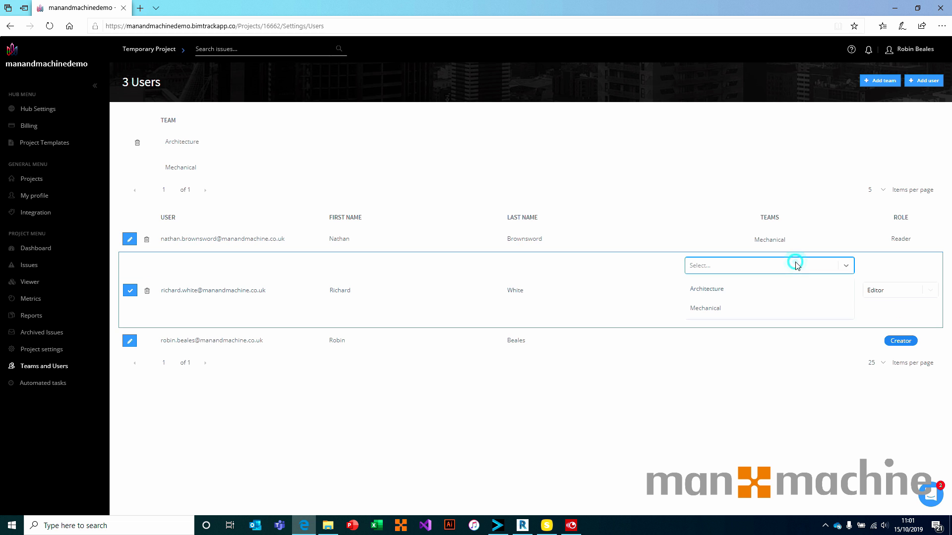
pyautogui.click(714, 292)
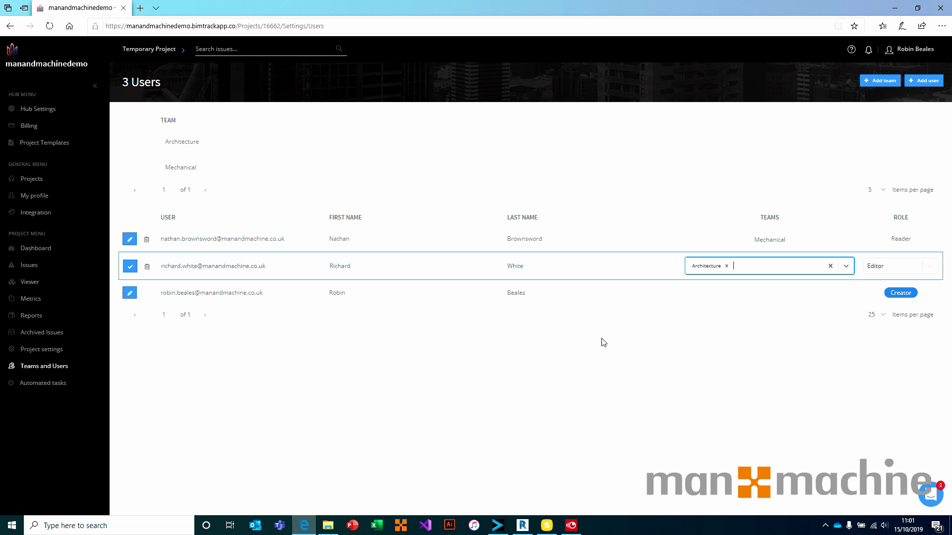
pyautogui.click(129, 266)
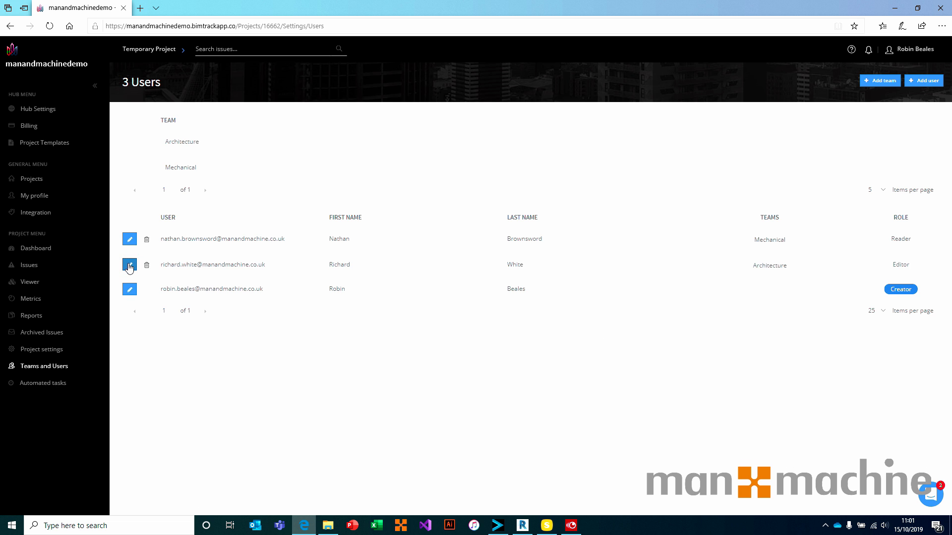
# Give the third user Architecture and Mechanical, then remove both, leaving no team.
pyautogui.click(129, 290)
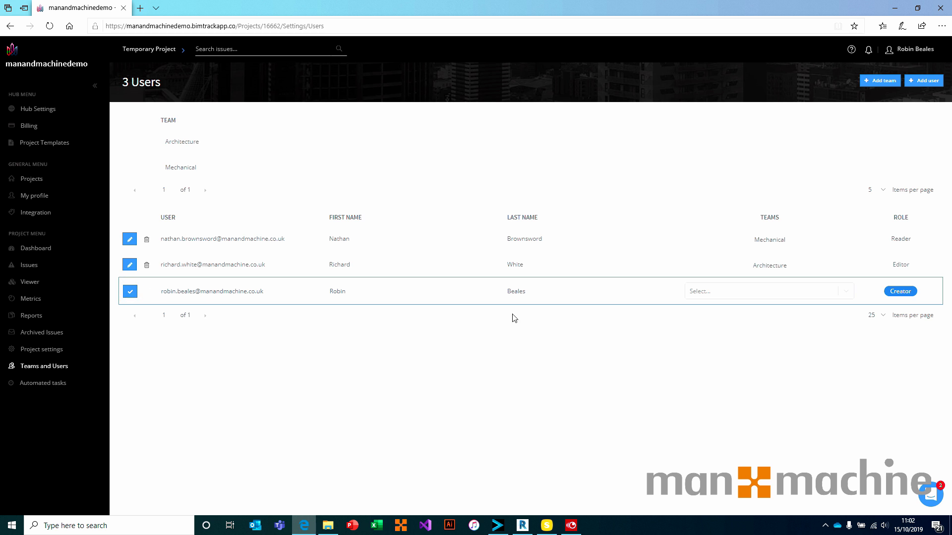
pyautogui.click(750, 297)
pyautogui.click(725, 316)
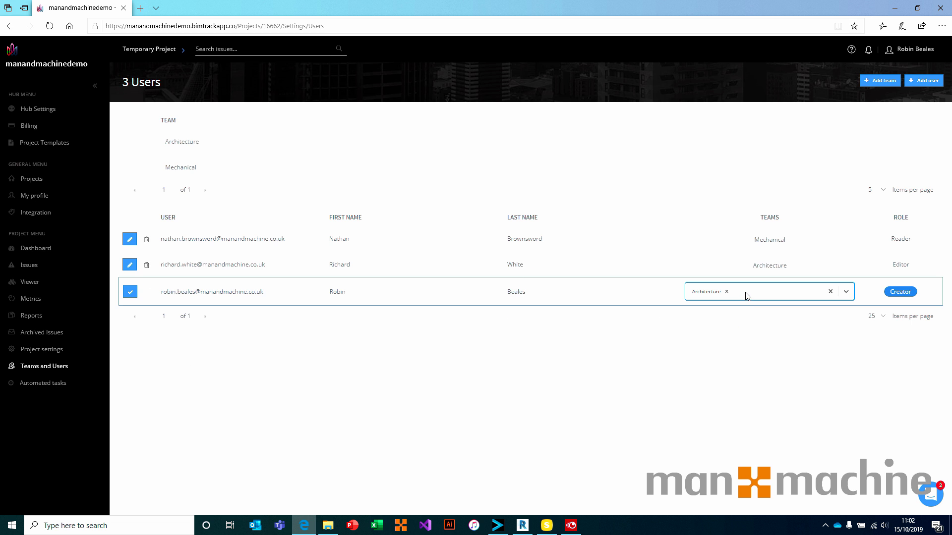
pyautogui.click(844, 292)
pyautogui.click(738, 319)
pyautogui.click(128, 293)
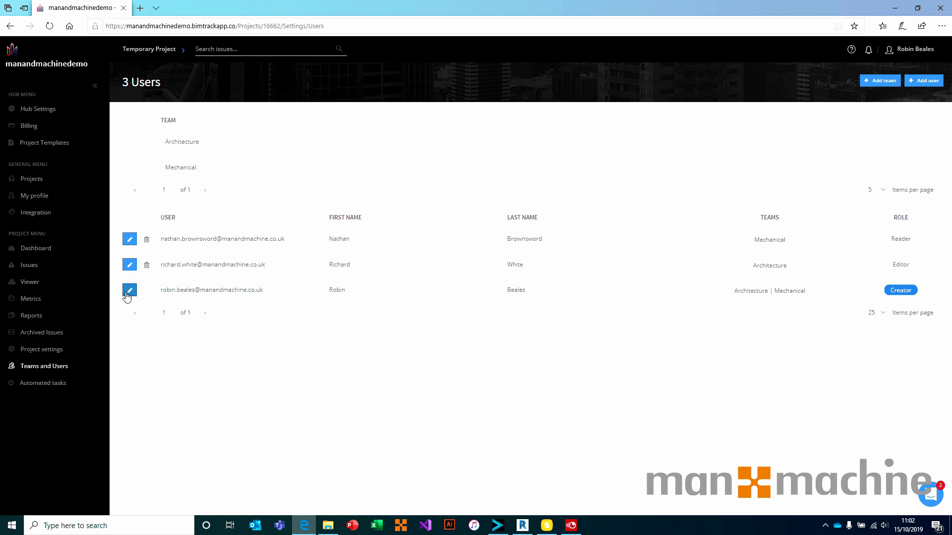
pyautogui.click(128, 292)
pyautogui.click(770, 291)
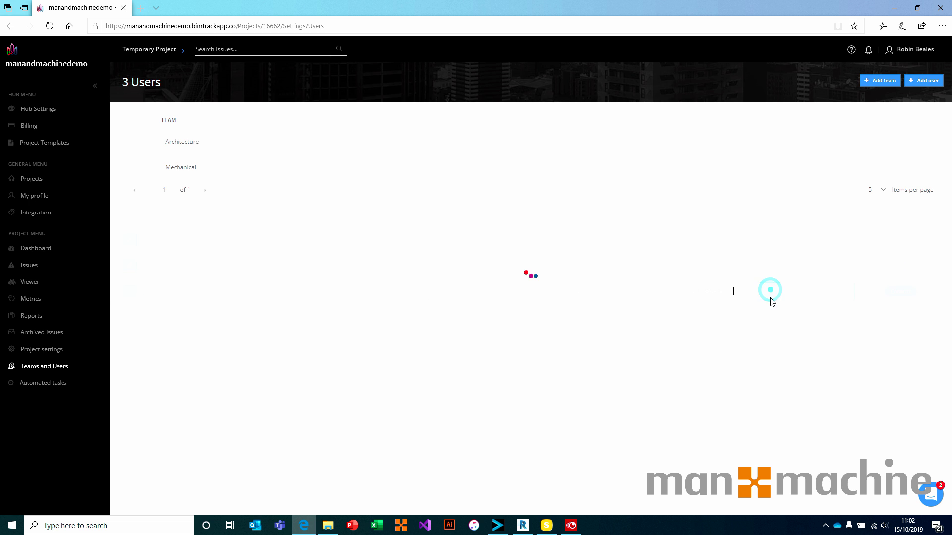
pyautogui.click(729, 292)
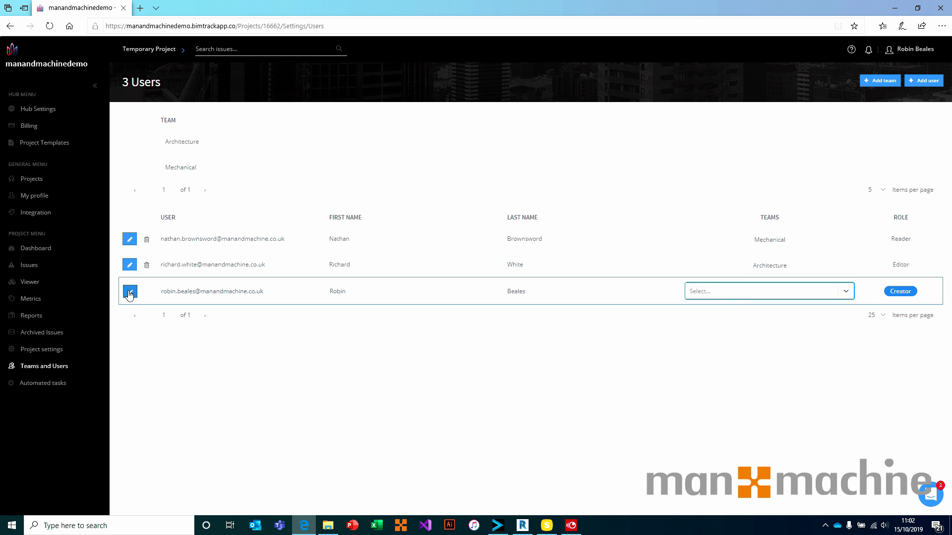
pyautogui.click(129, 293)
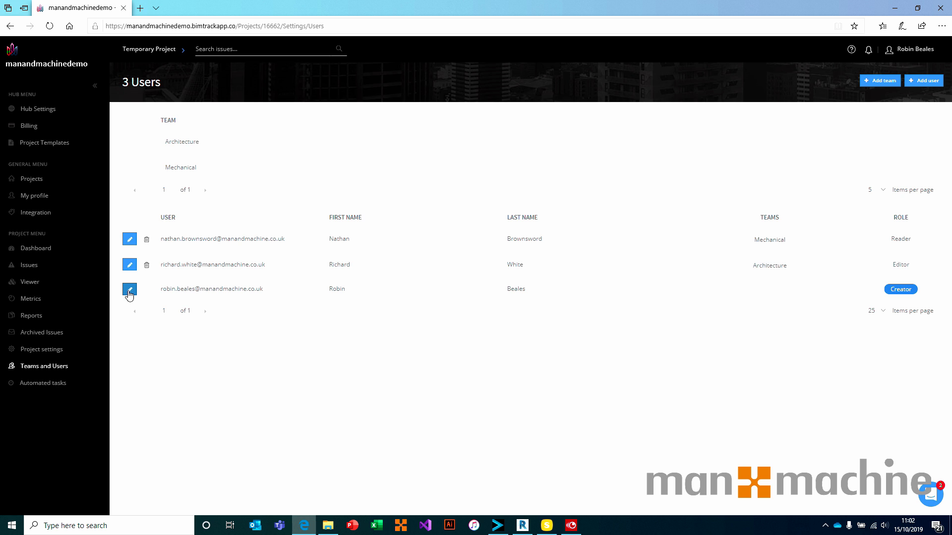